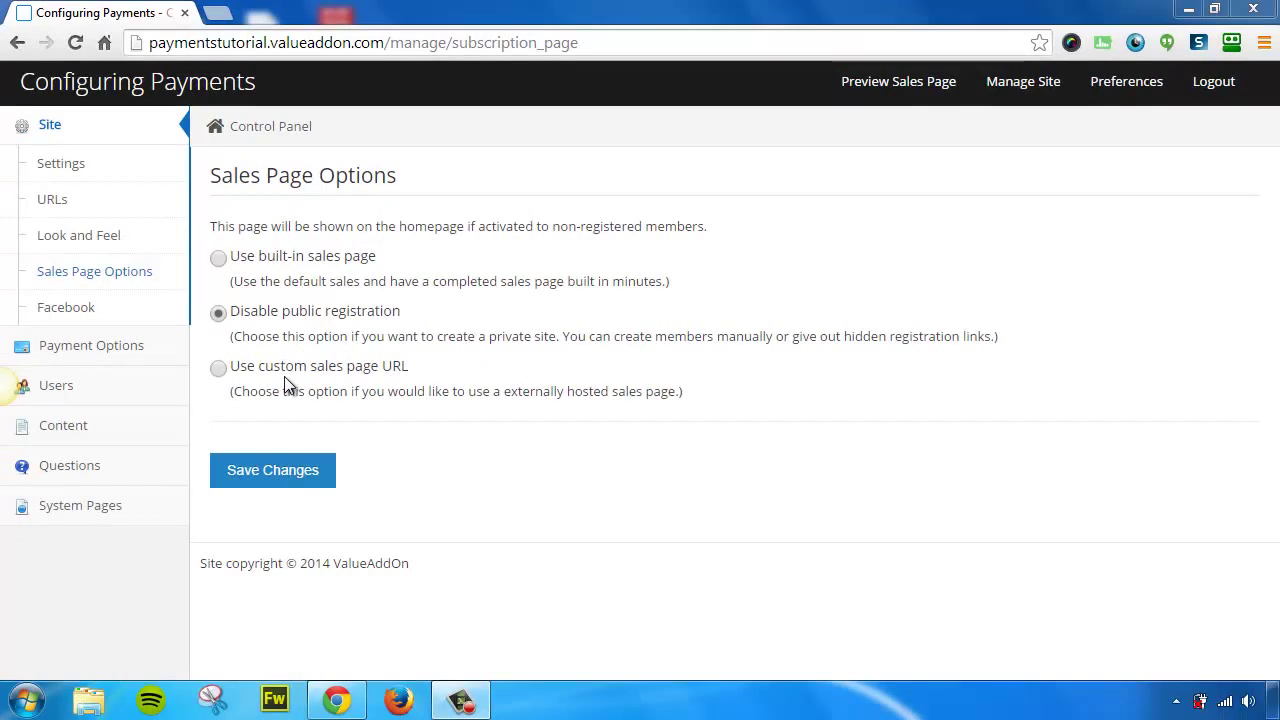
- Set the sales page options to use the built-in sales page
click(219, 258)
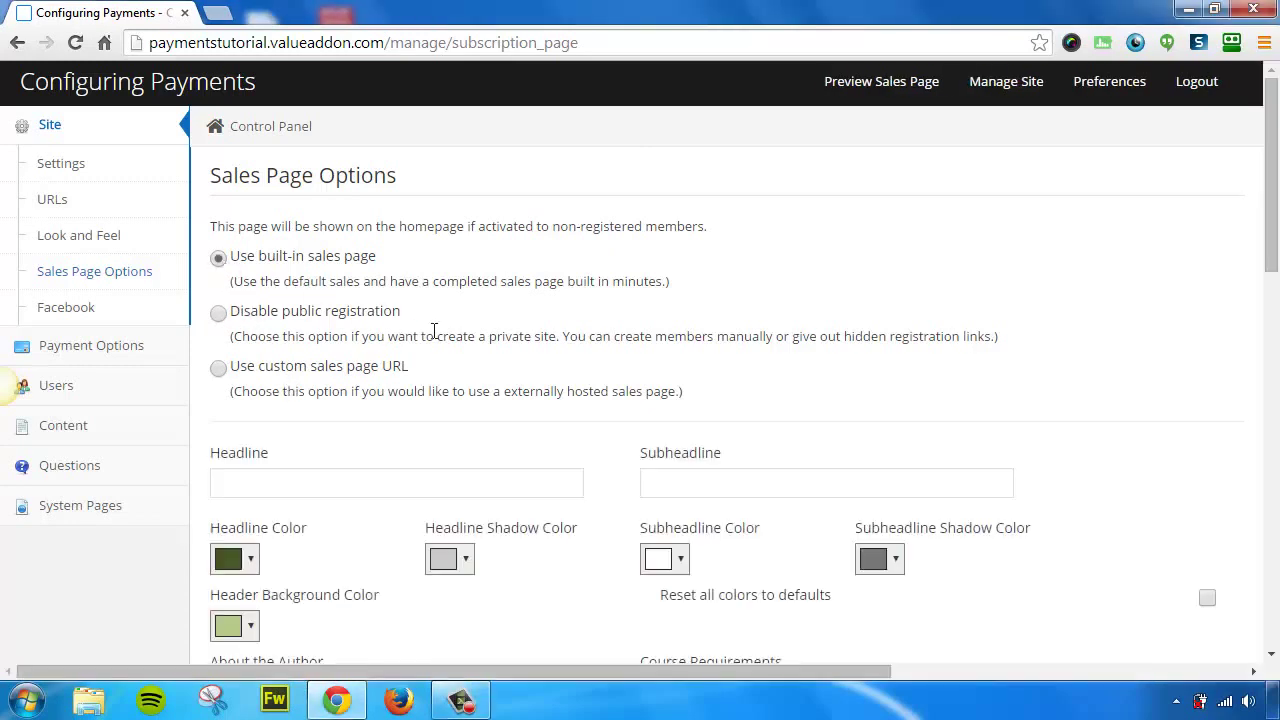
click(461, 700)
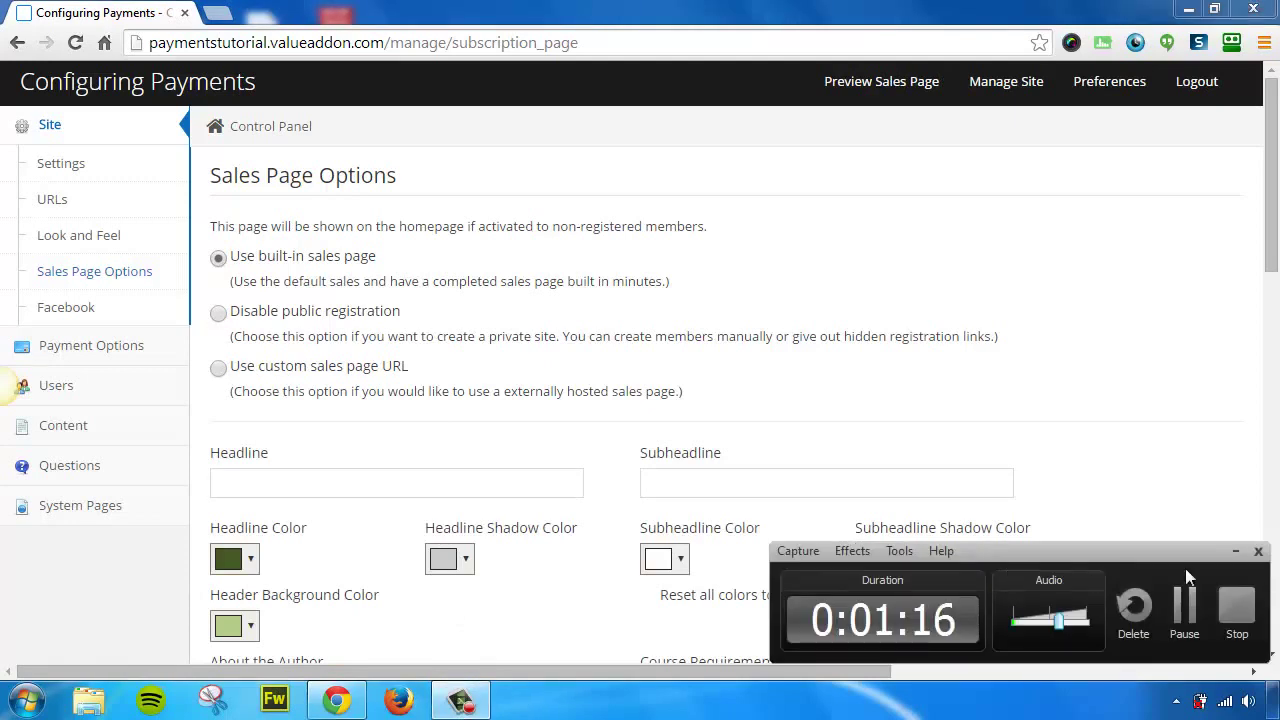
click(1185, 612)
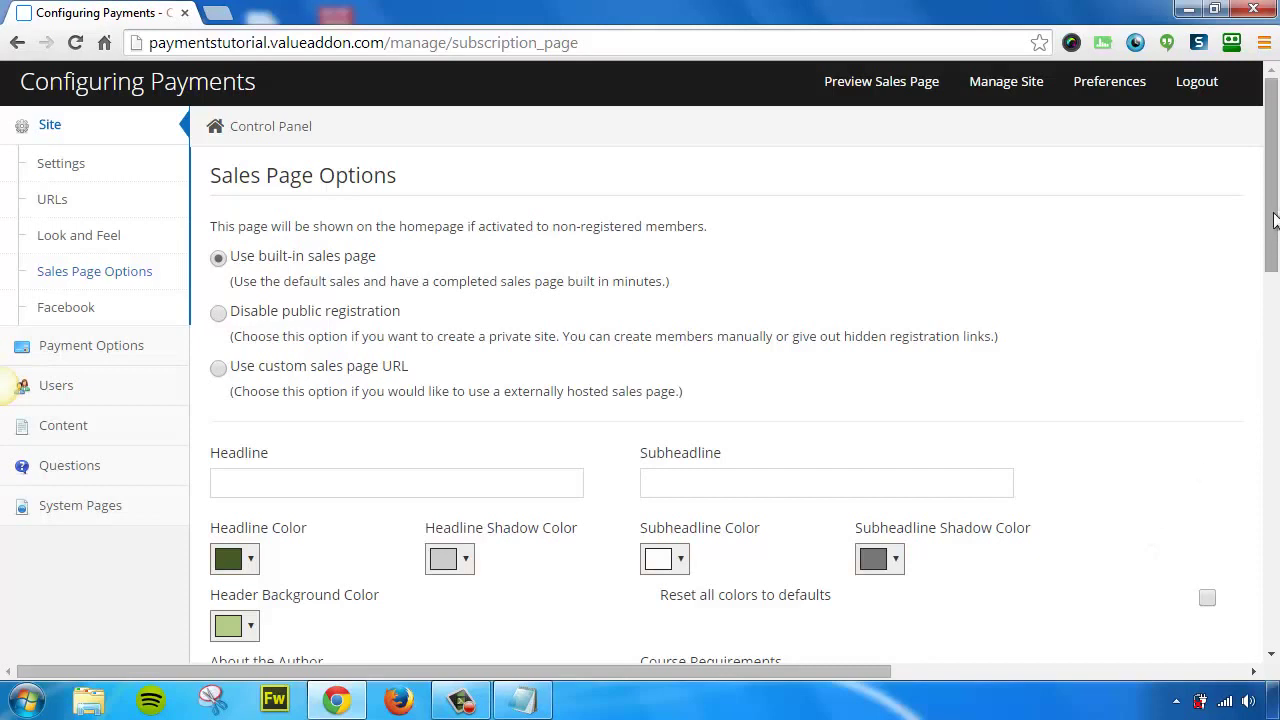
- Fill the sales page Headline with the full headline line from copy_text.txt in Notepad, starting "Discover The Best Magic Tricks On The Net"
drag(1268, 215, 1272, 250)
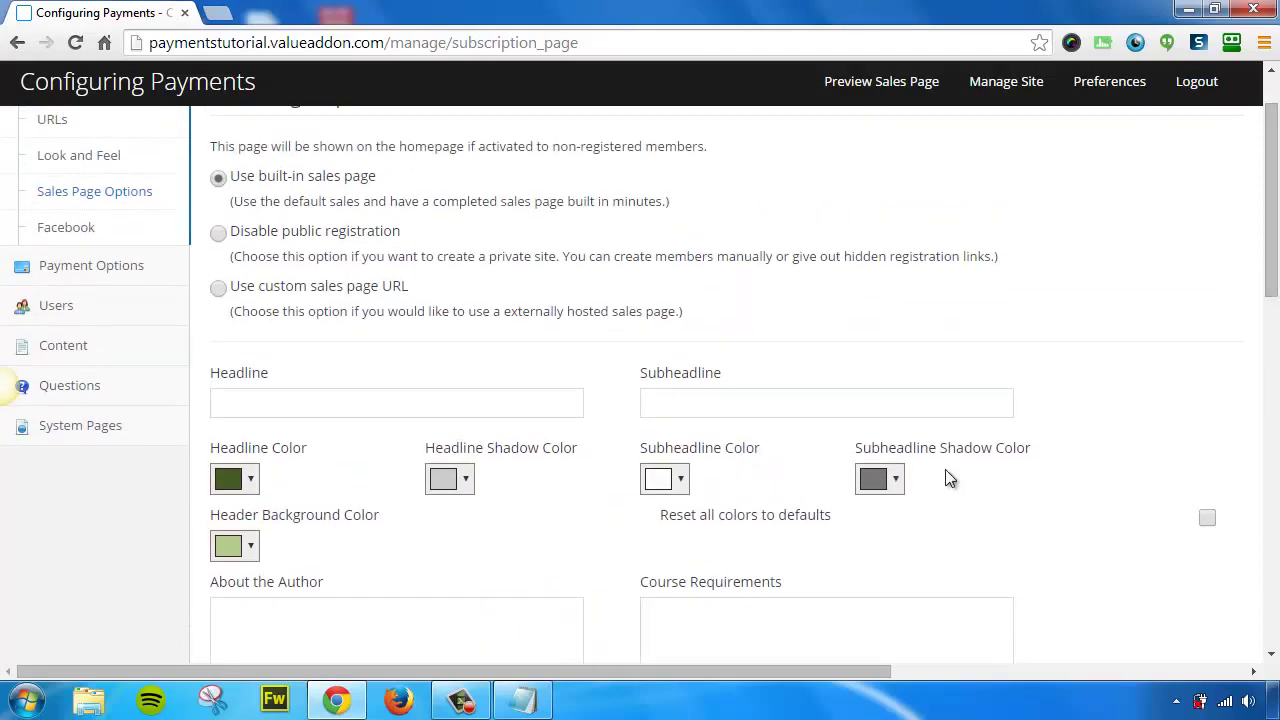
click(523, 700)
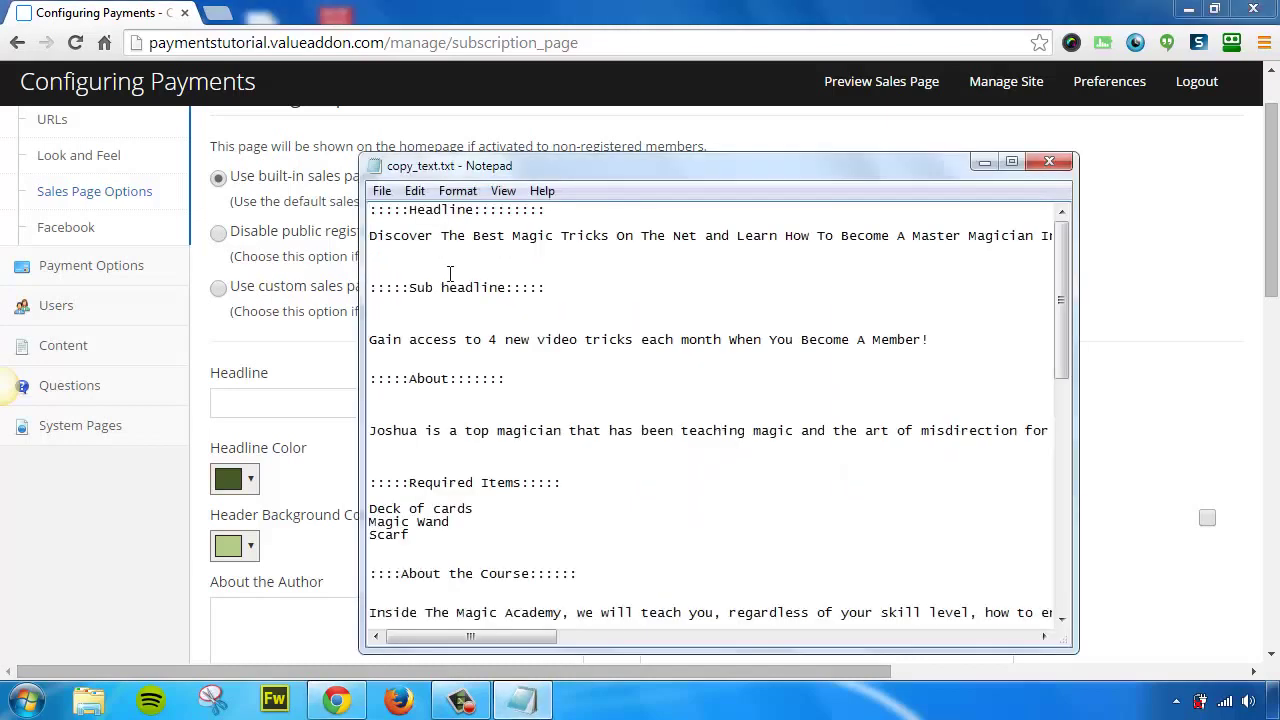
drag(370, 237, 1064, 234)
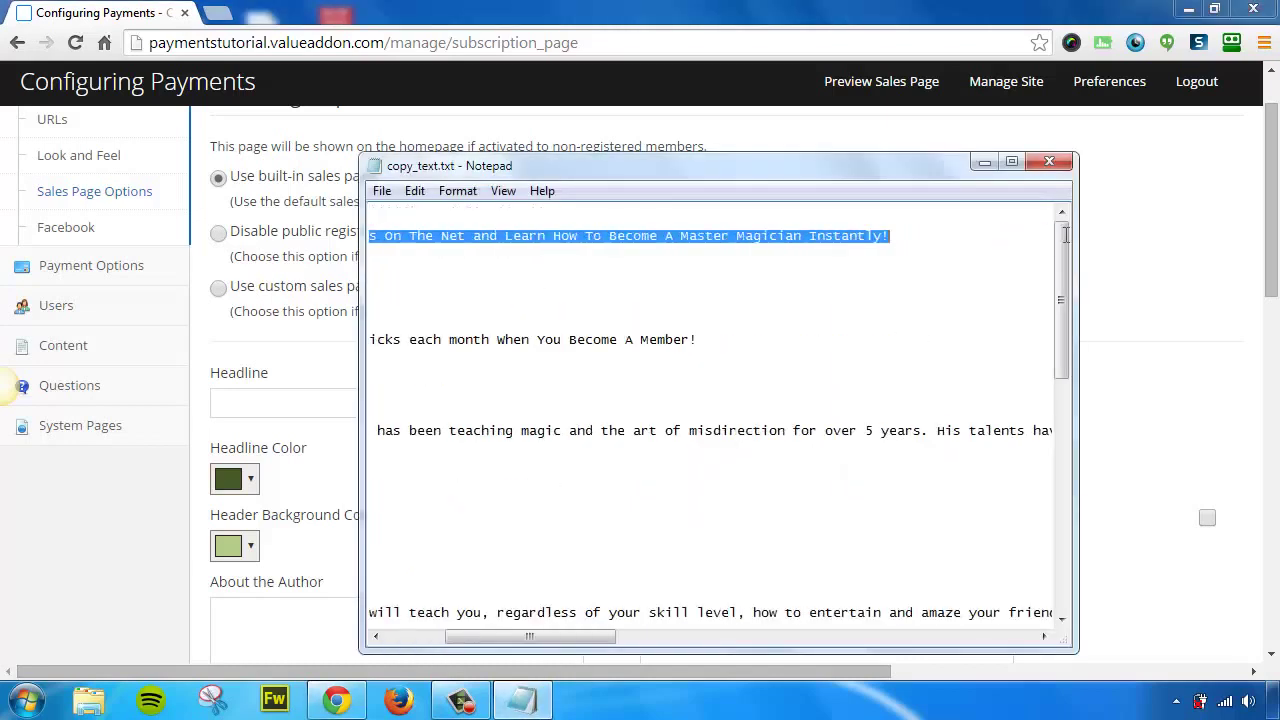
click(1152, 308)
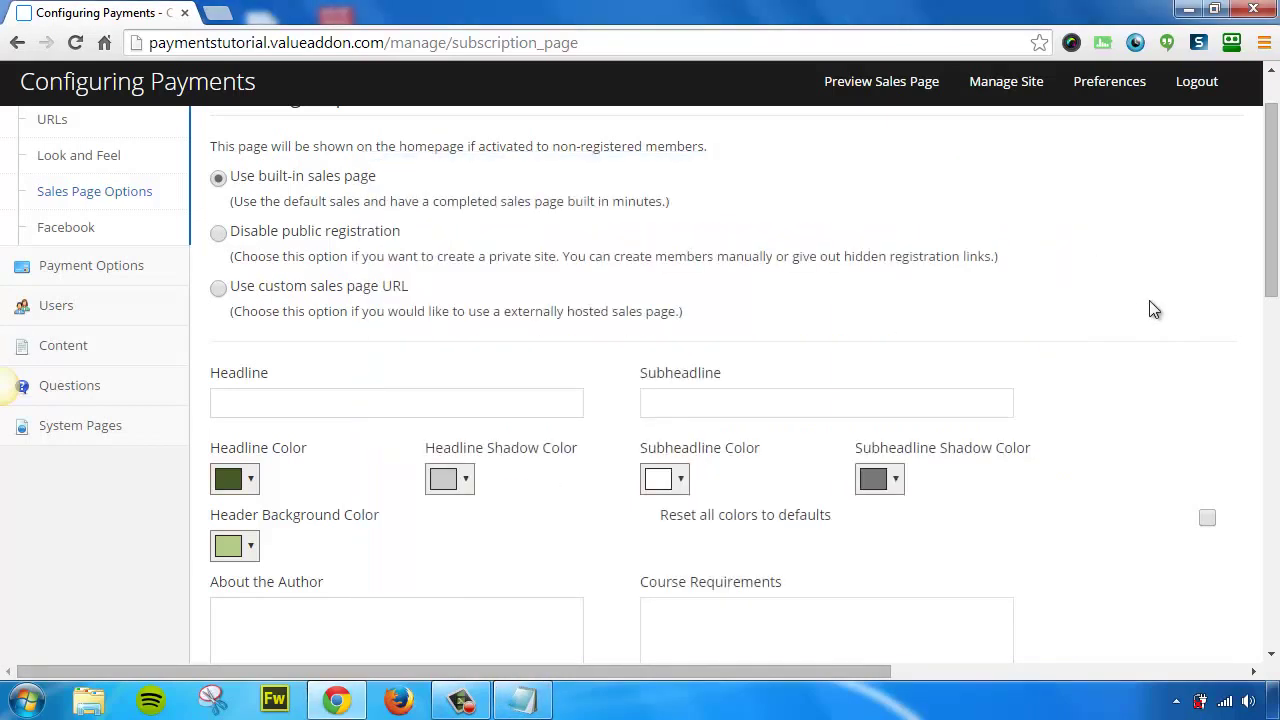
click(343, 410)
key(ctrl+v)
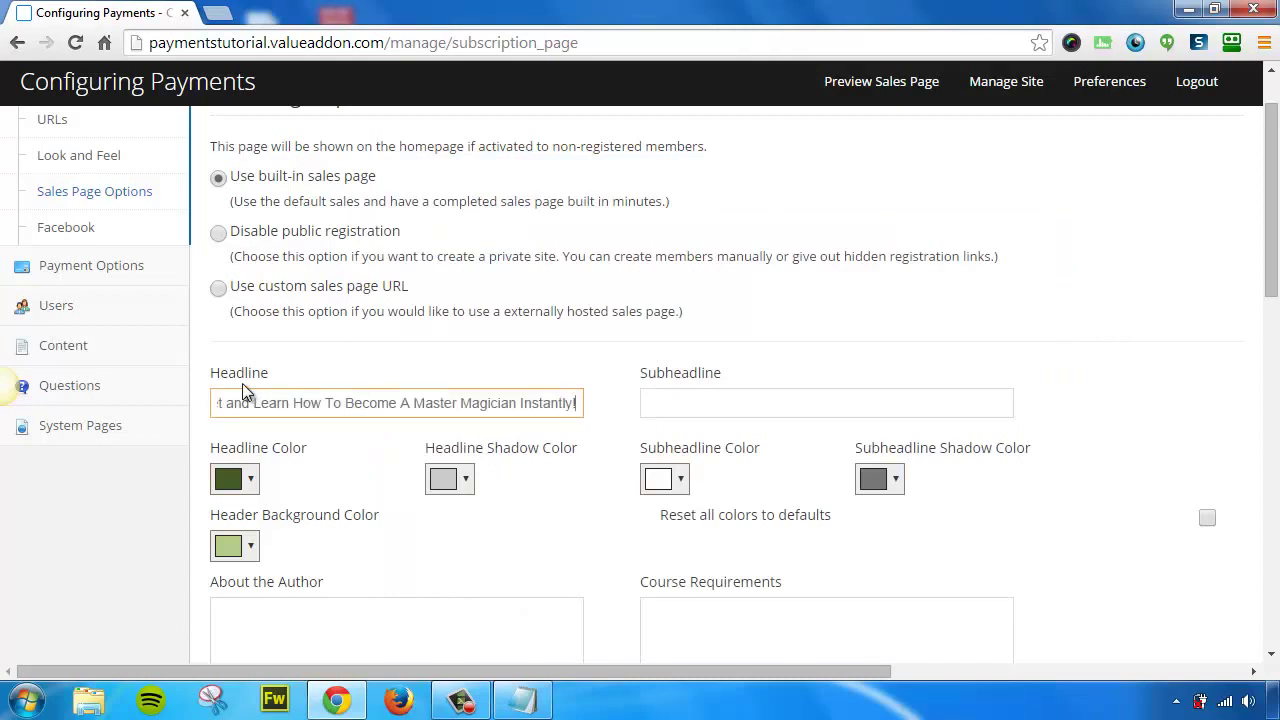
- Fill the Subheadline with "Gain access to 4 new video tricks each month When You Become A Member!" from copy_text.txt
click(521, 700)
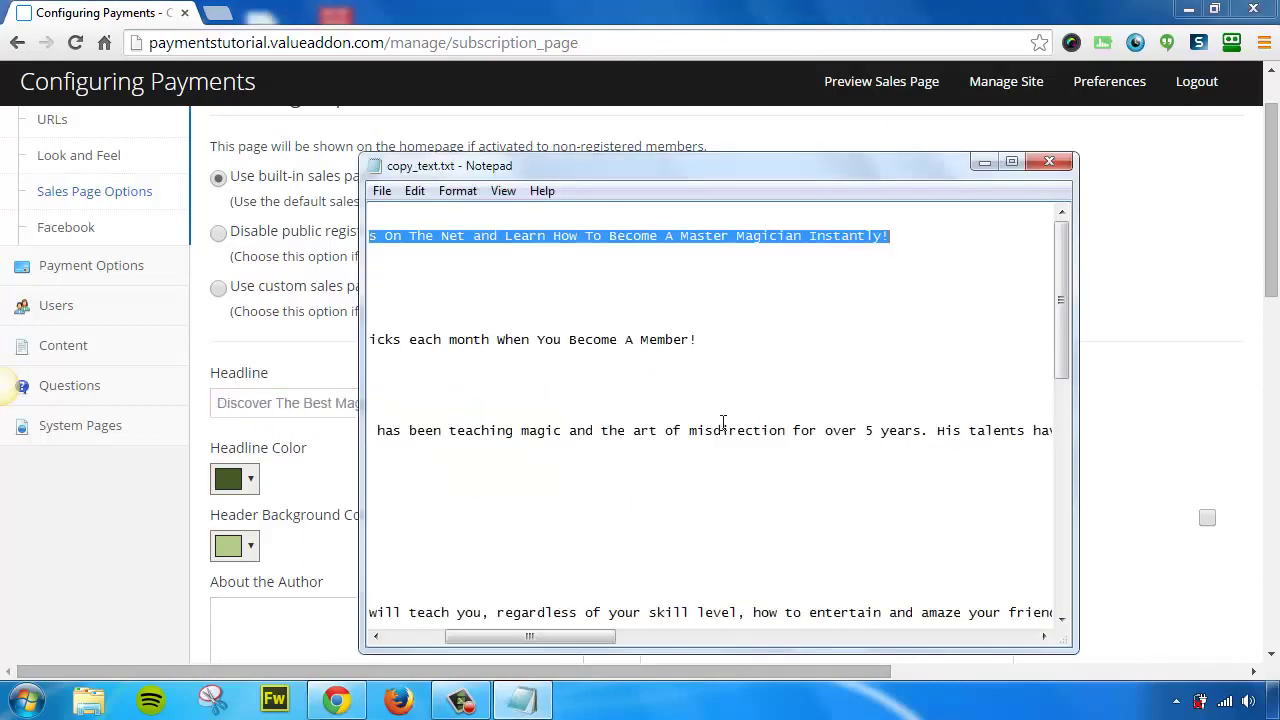
click(600, 352)
drag(600, 352, 309, 345)
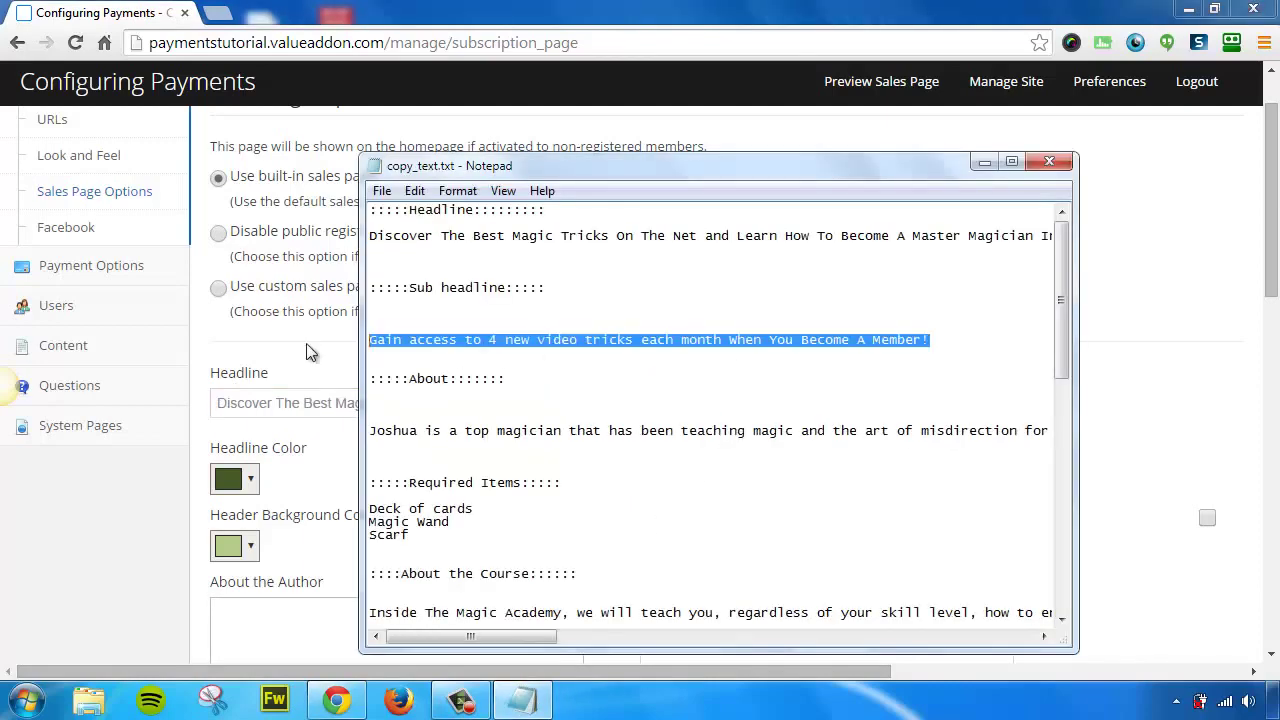
click(1197, 399)
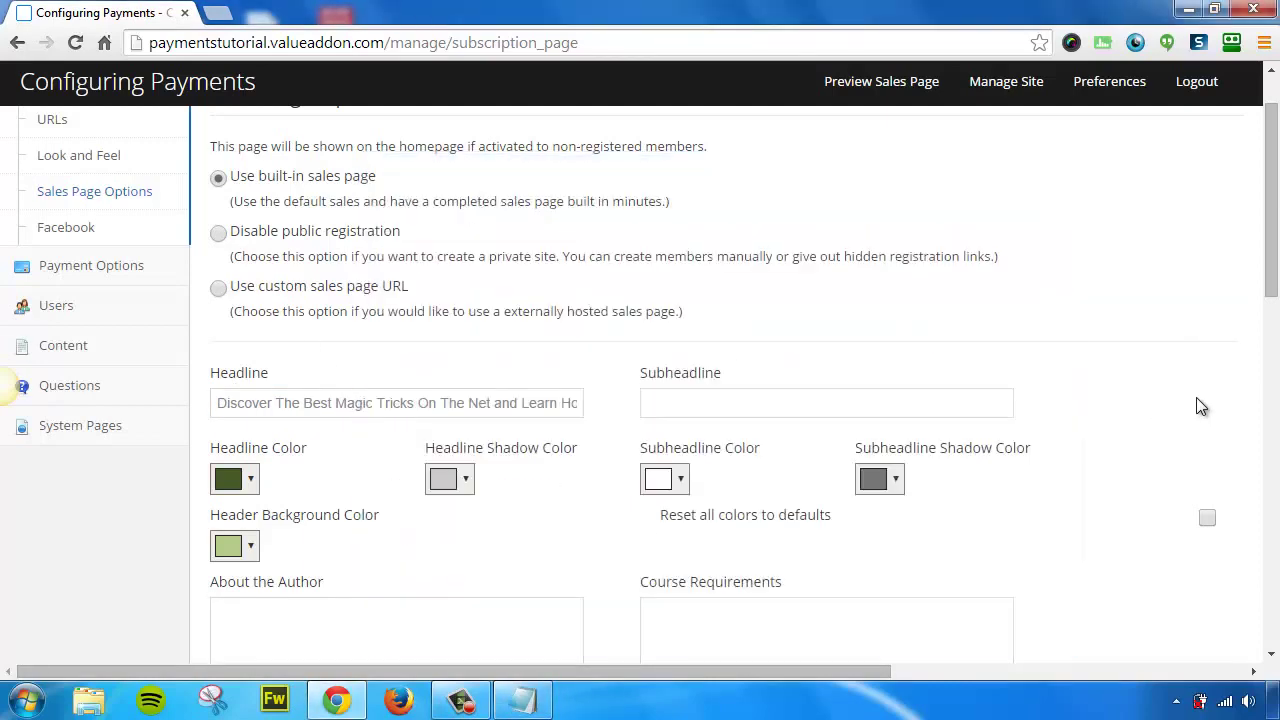
click(734, 405)
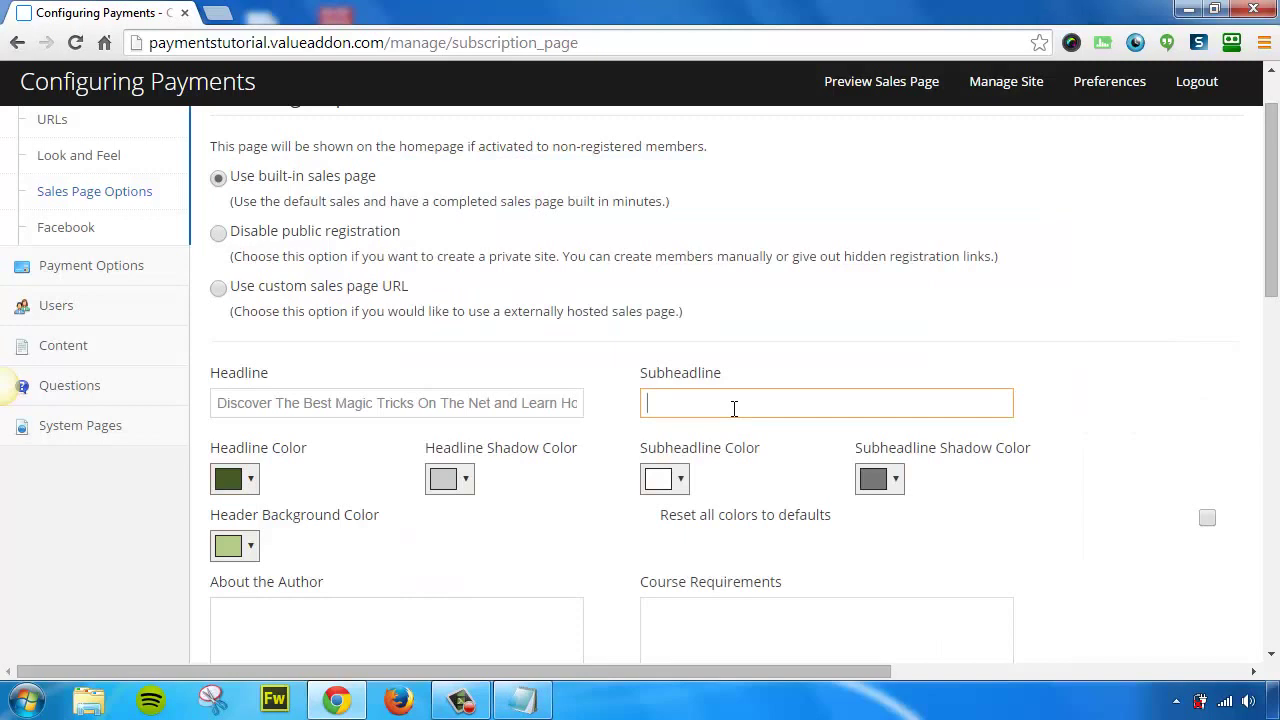
key(ctrl+v)
- Copy the whole magician biography under About in copy_text.txt into the About the Author field
scroll(1272, 260, down, 1)
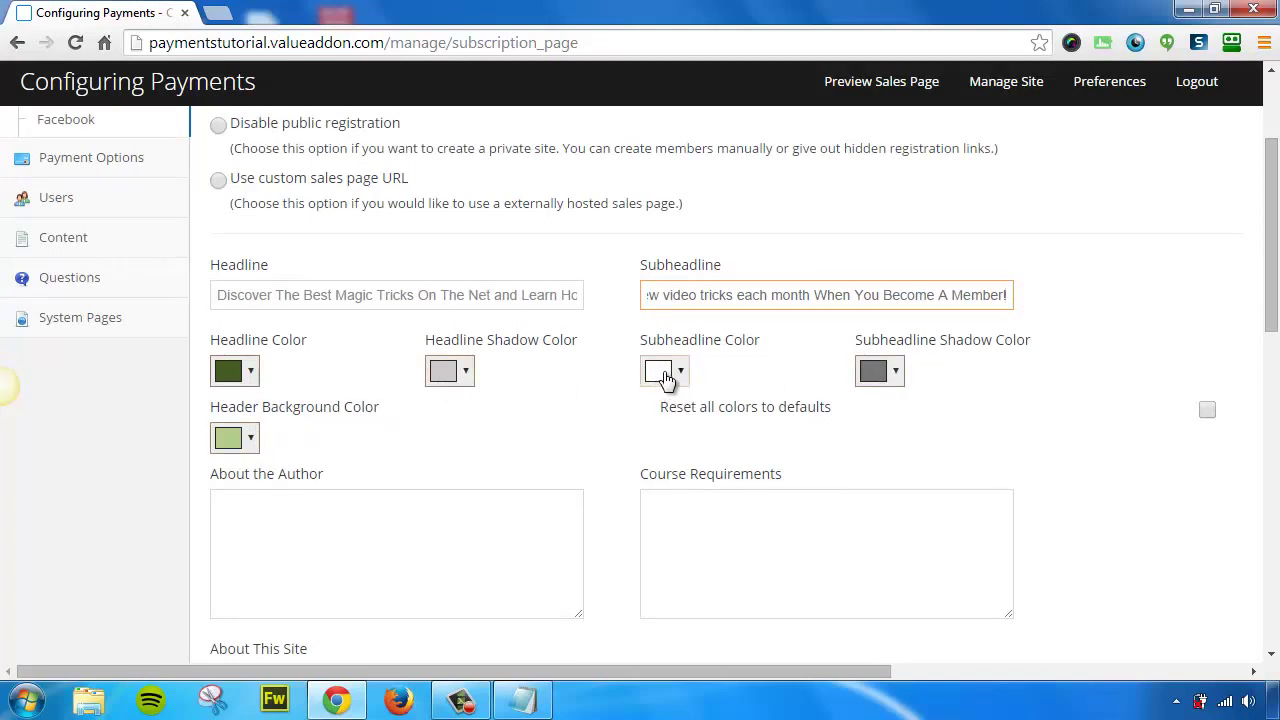
click(522, 700)
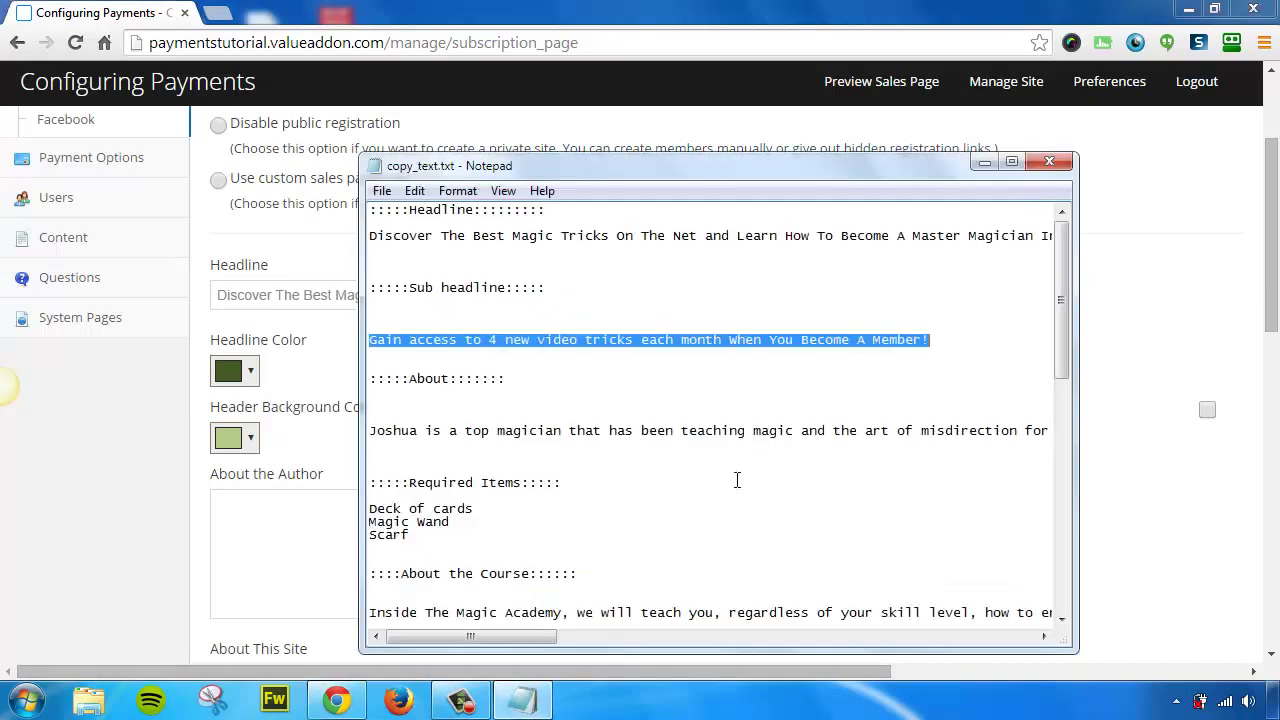
drag(368, 431, 1114, 432)
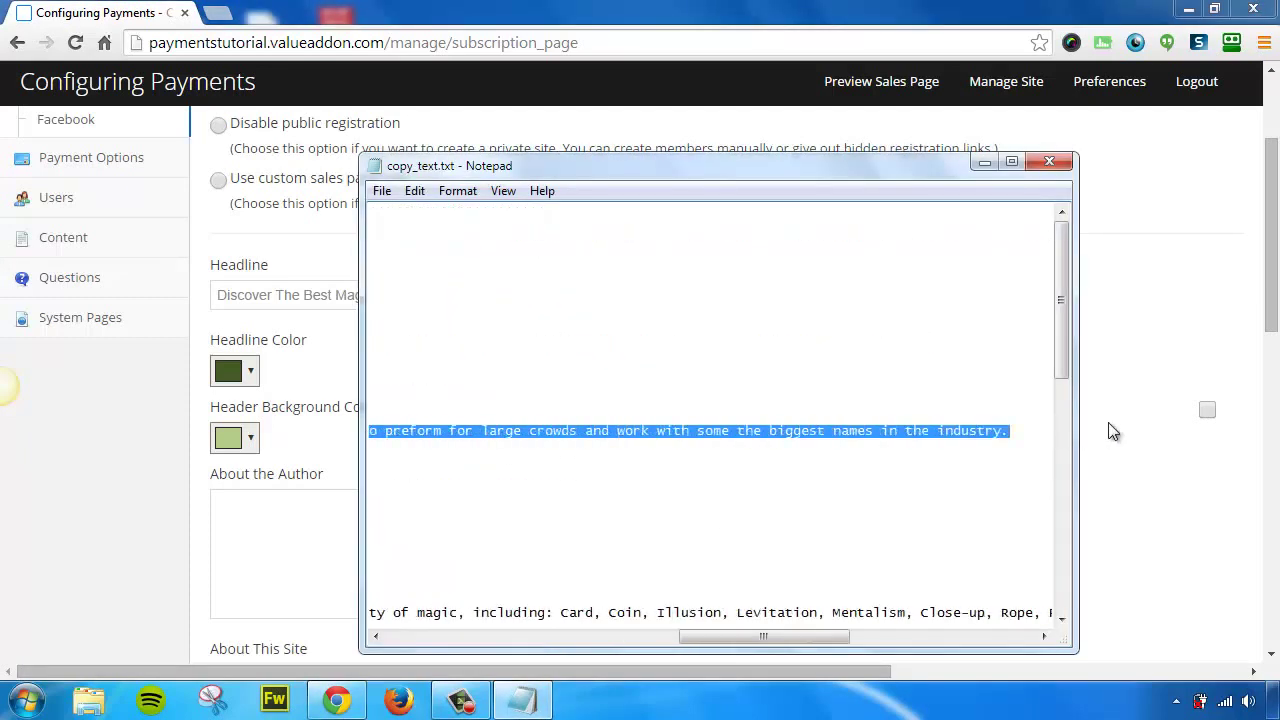
key(ctrl+c)
click(1166, 344)
click(349, 571)
key(ctrl+v)
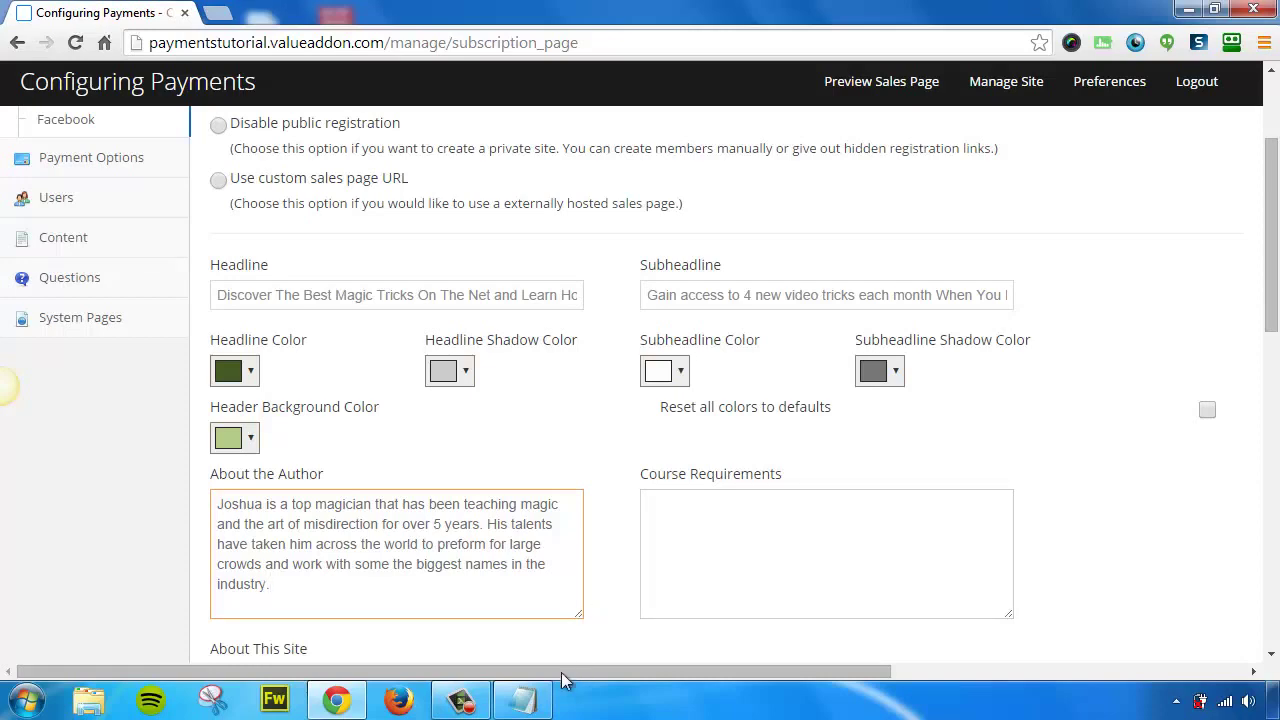
- Copy the required items Deck of cards, Magic Wand and Scarf from copy_text.txt into Course Requirements
click(522, 700)
drag(716, 640, 422, 636)
drag(451, 535, 362, 512)
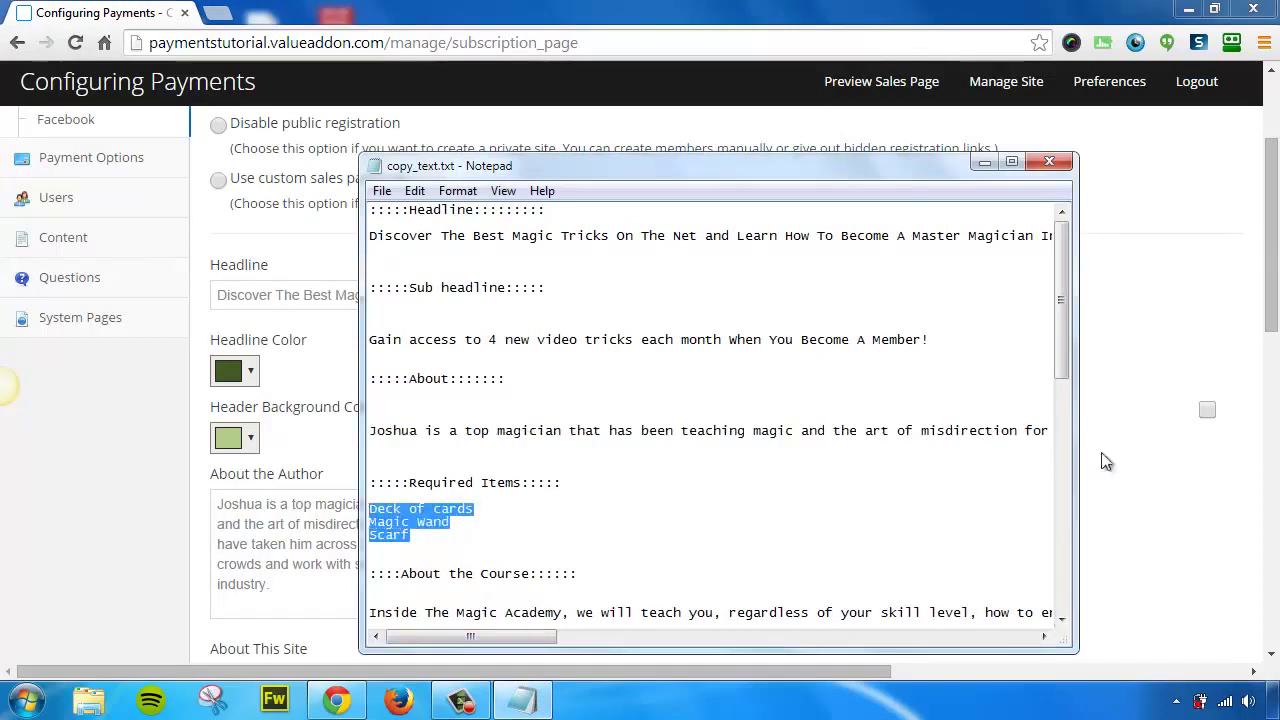
click(1194, 570)
click(761, 543)
key(ctrl+v)
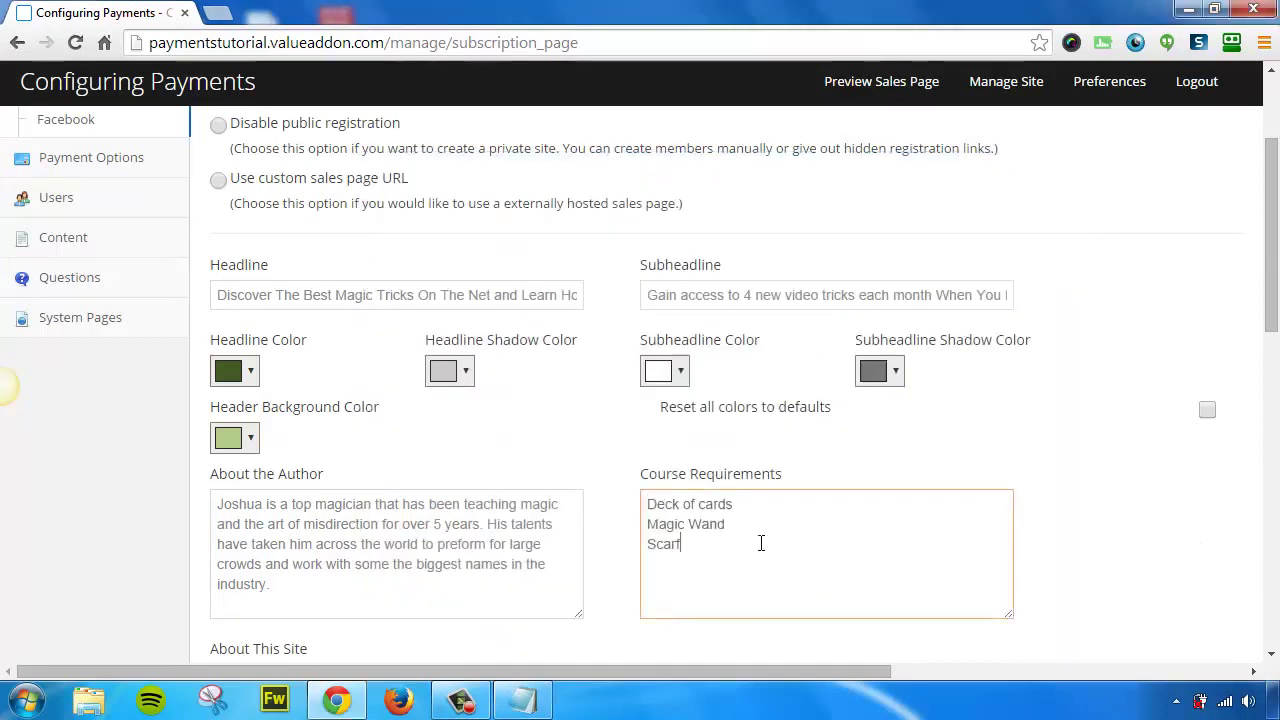
key(ctrl+Home)
- Copy all the About the Course paragraphs from copy_text.txt into the About This Site editor
scroll(1154, 377, down, 4)
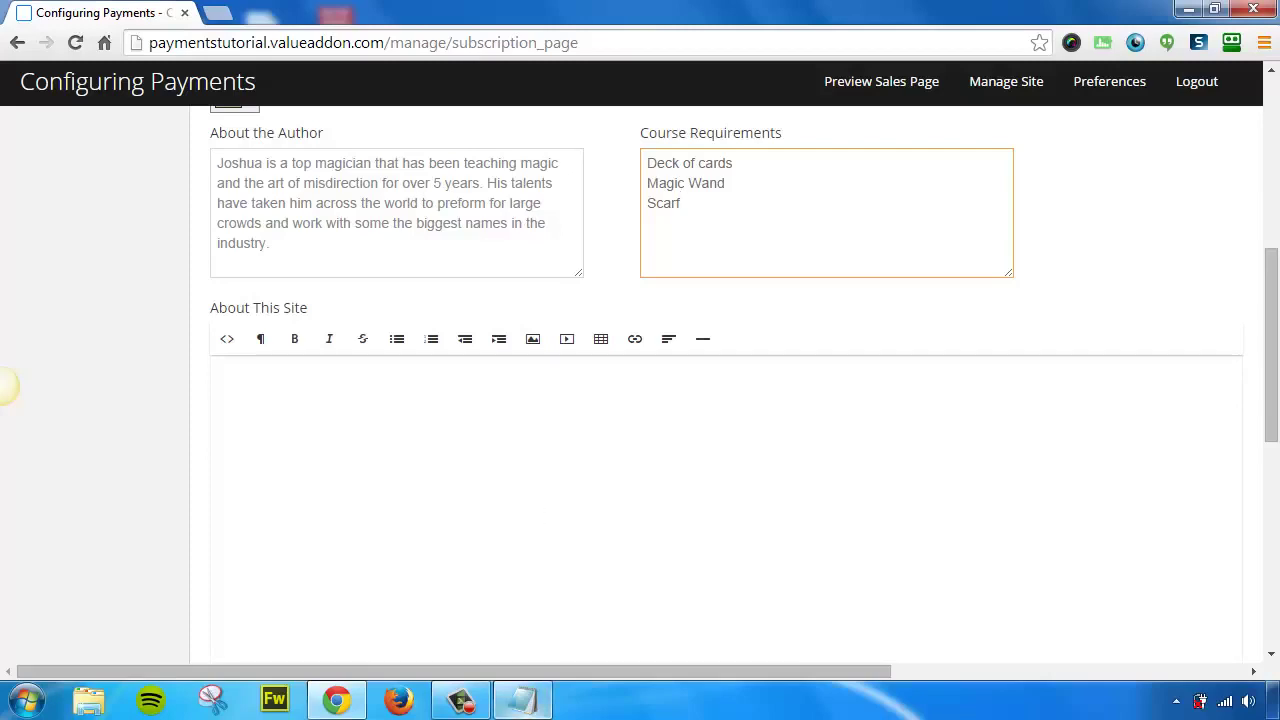
click(522, 700)
scroll(525, 510, down, 5)
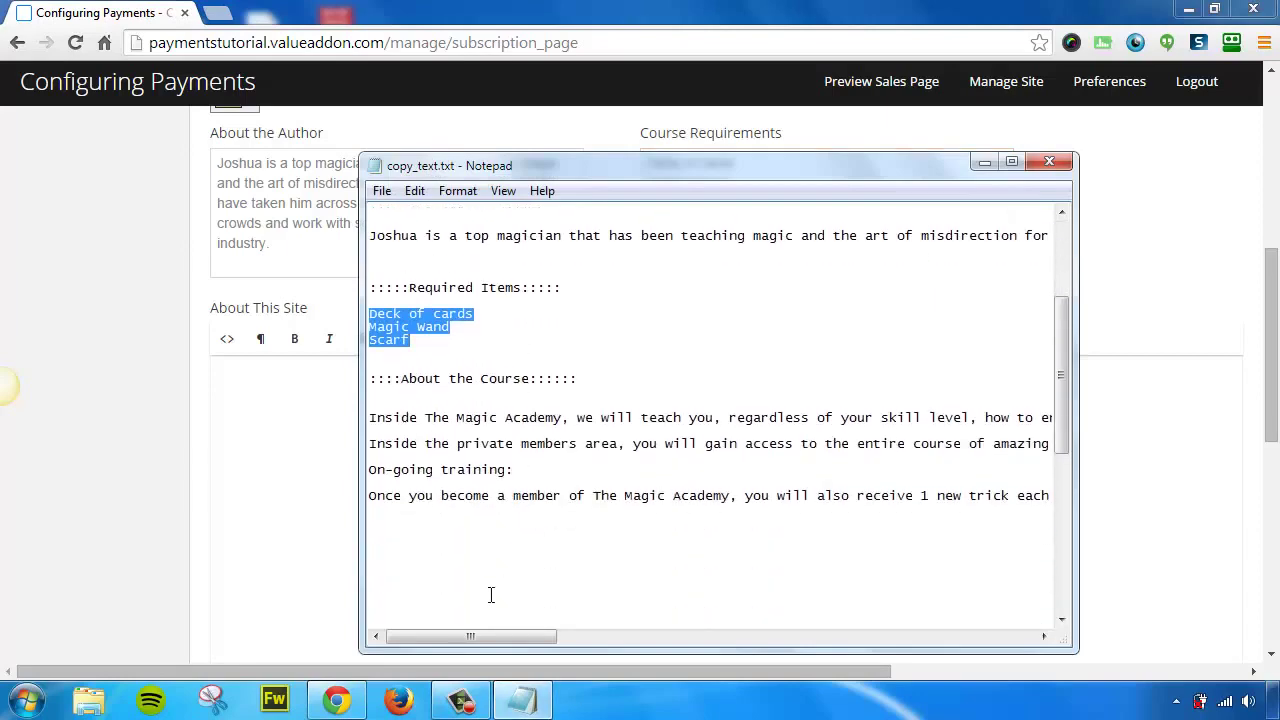
drag(495, 637, 850, 638)
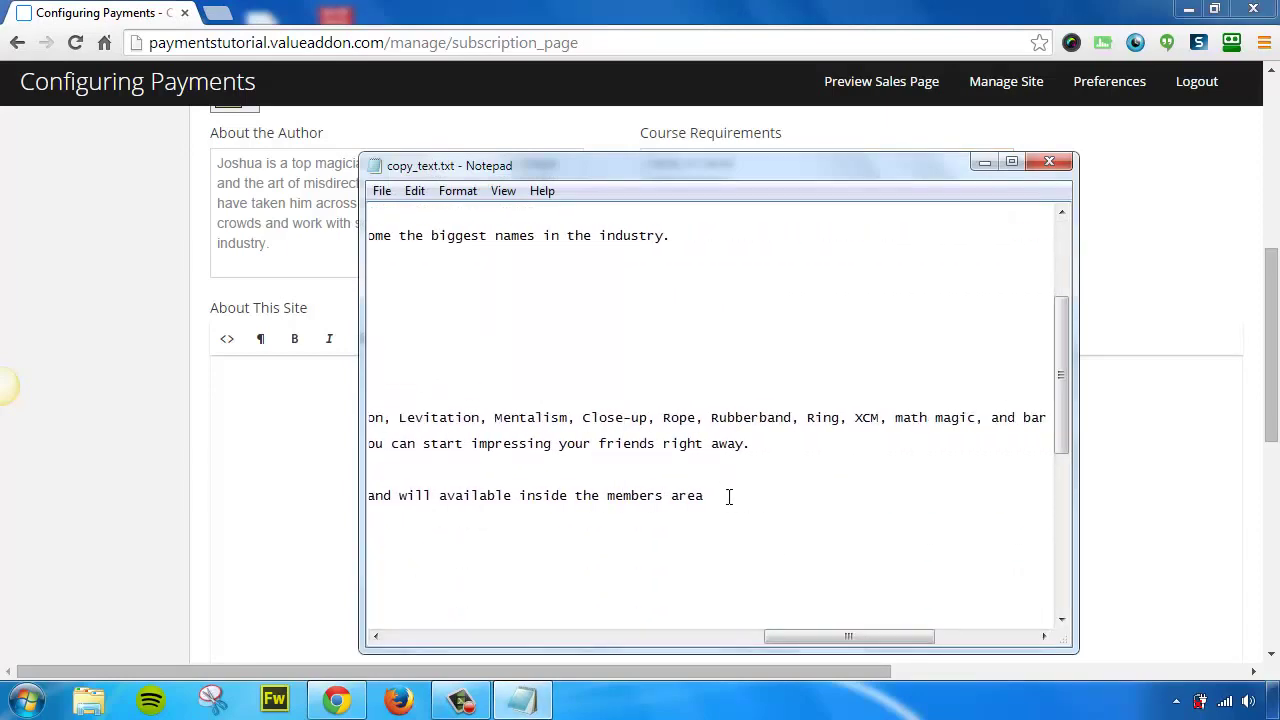
drag(728, 494, 252, 421)
key(ctrl+c)
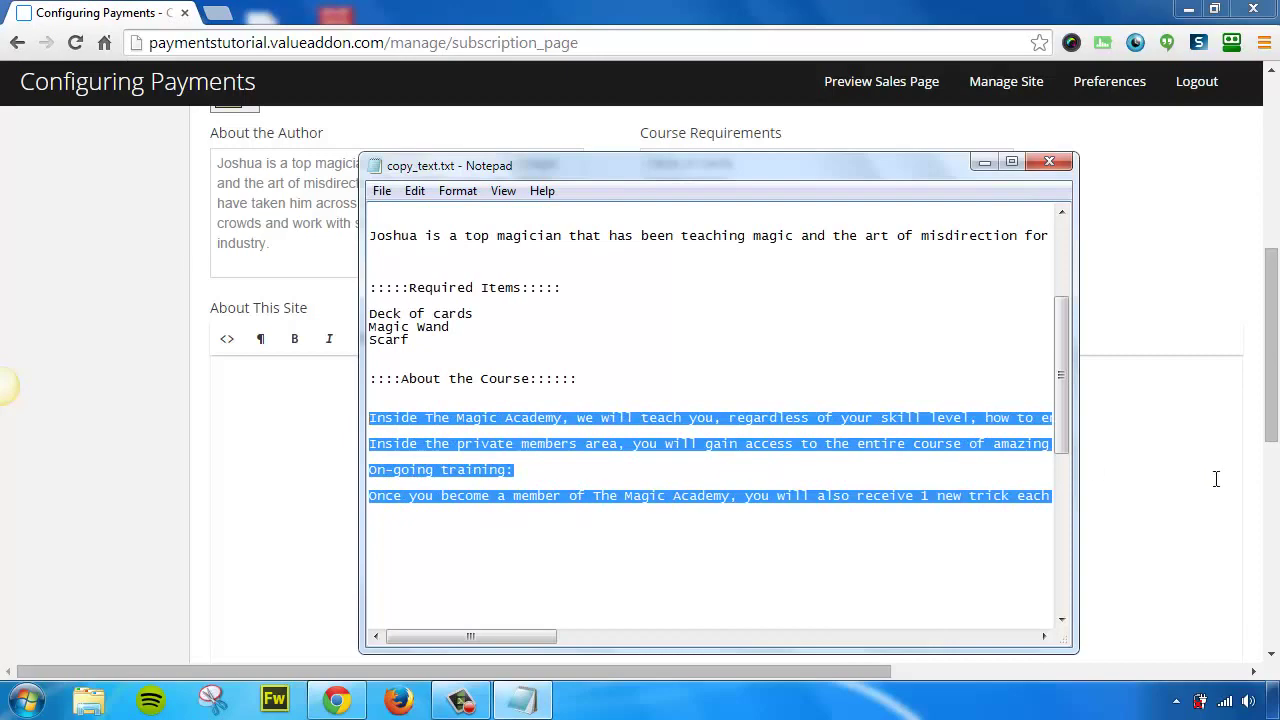
click(1211, 477)
key(ctrl+v)
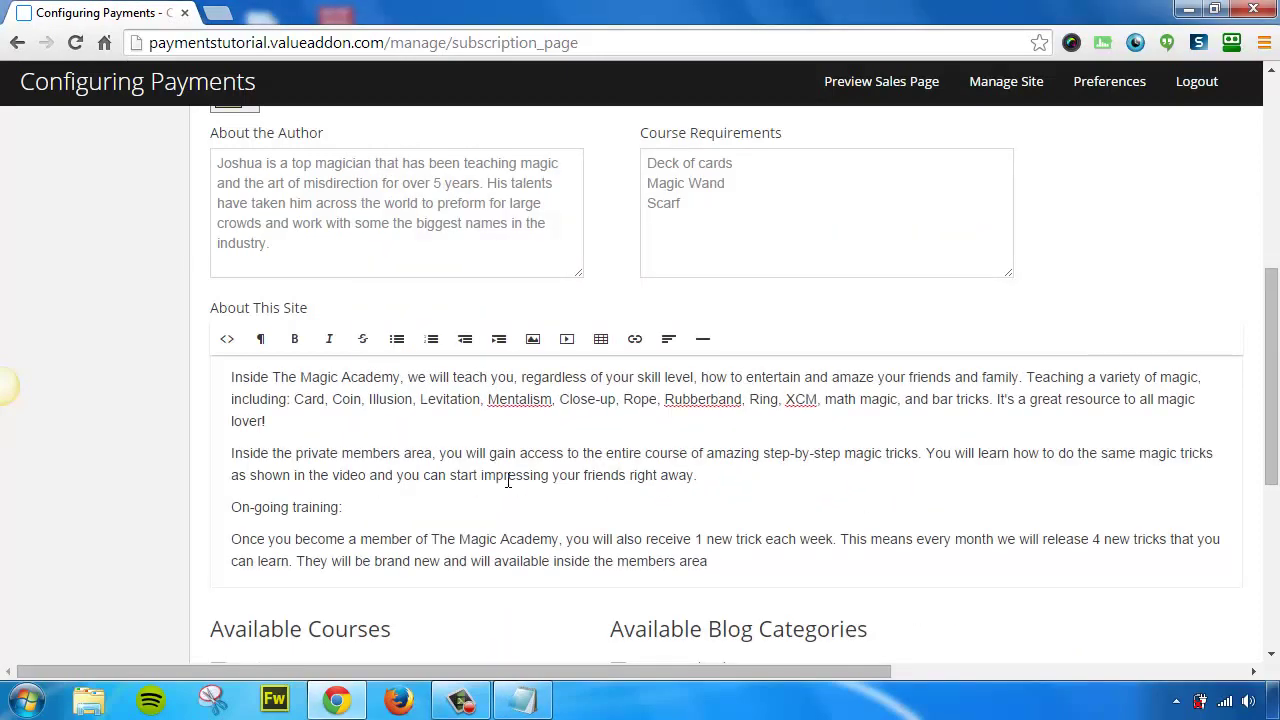
- Look at the image and video insertion dialogs of the About This Site editor without inserting anything
click(534, 340)
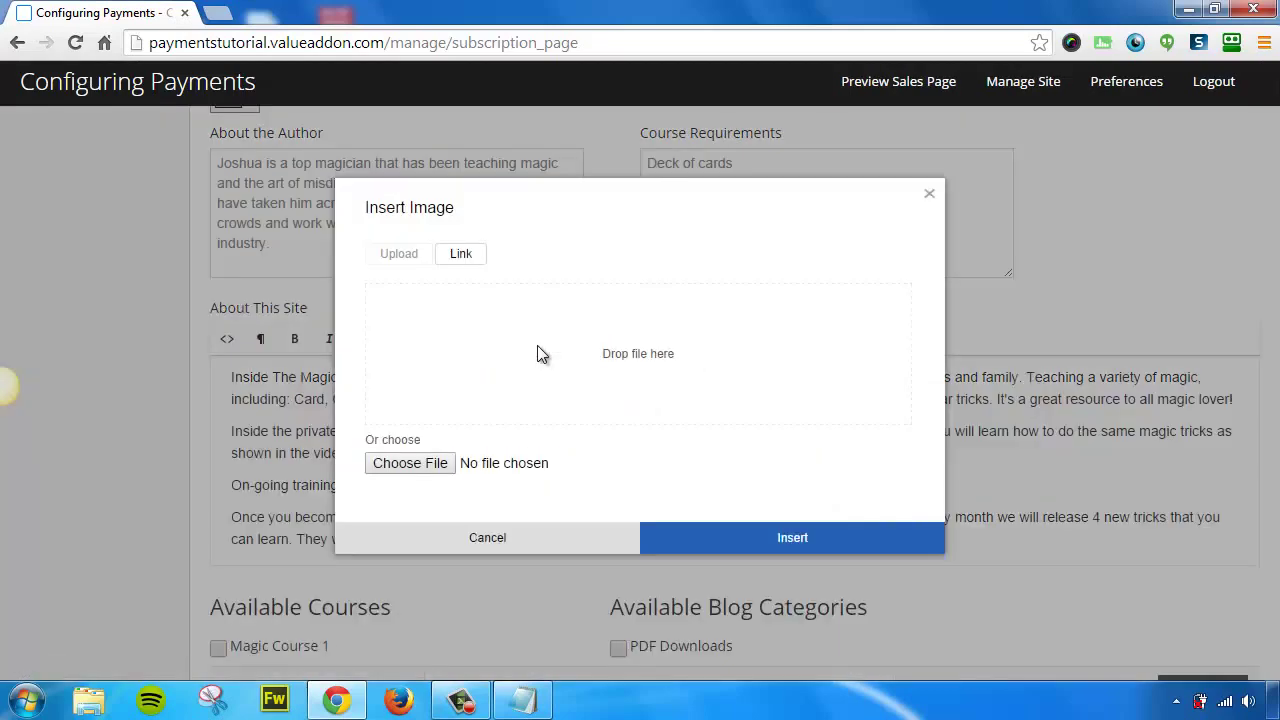
click(517, 537)
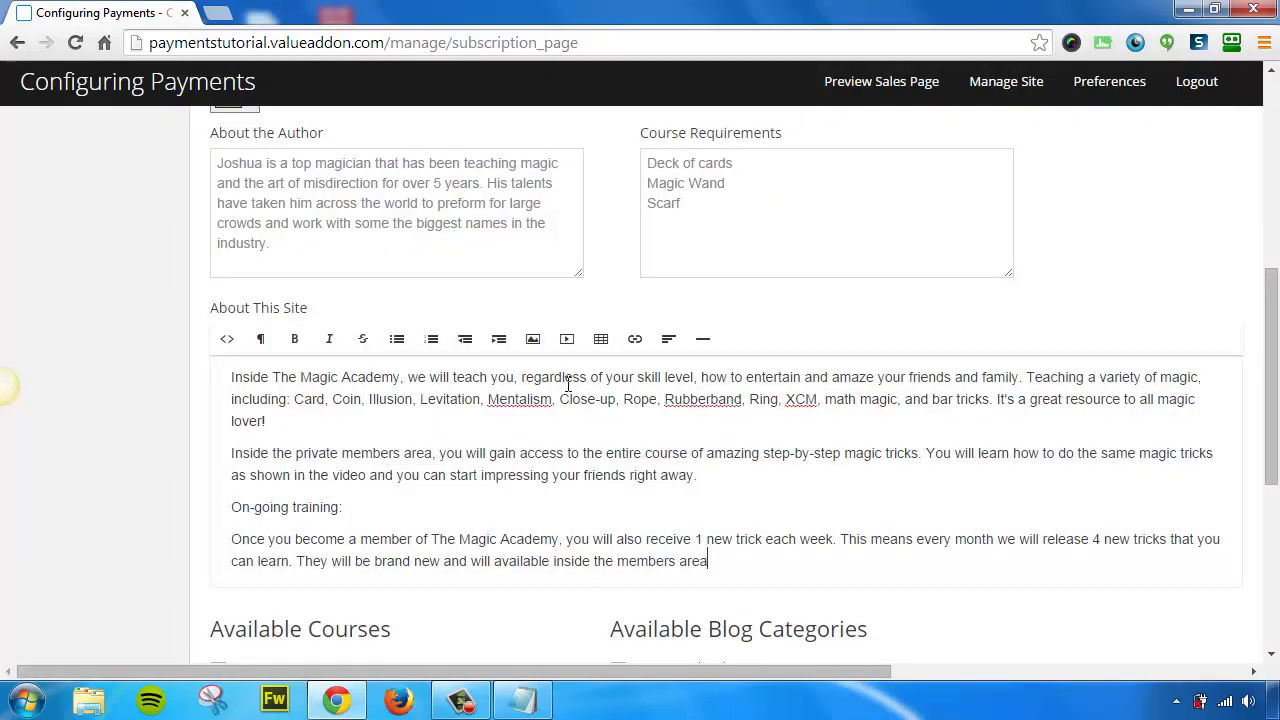
click(567, 340)
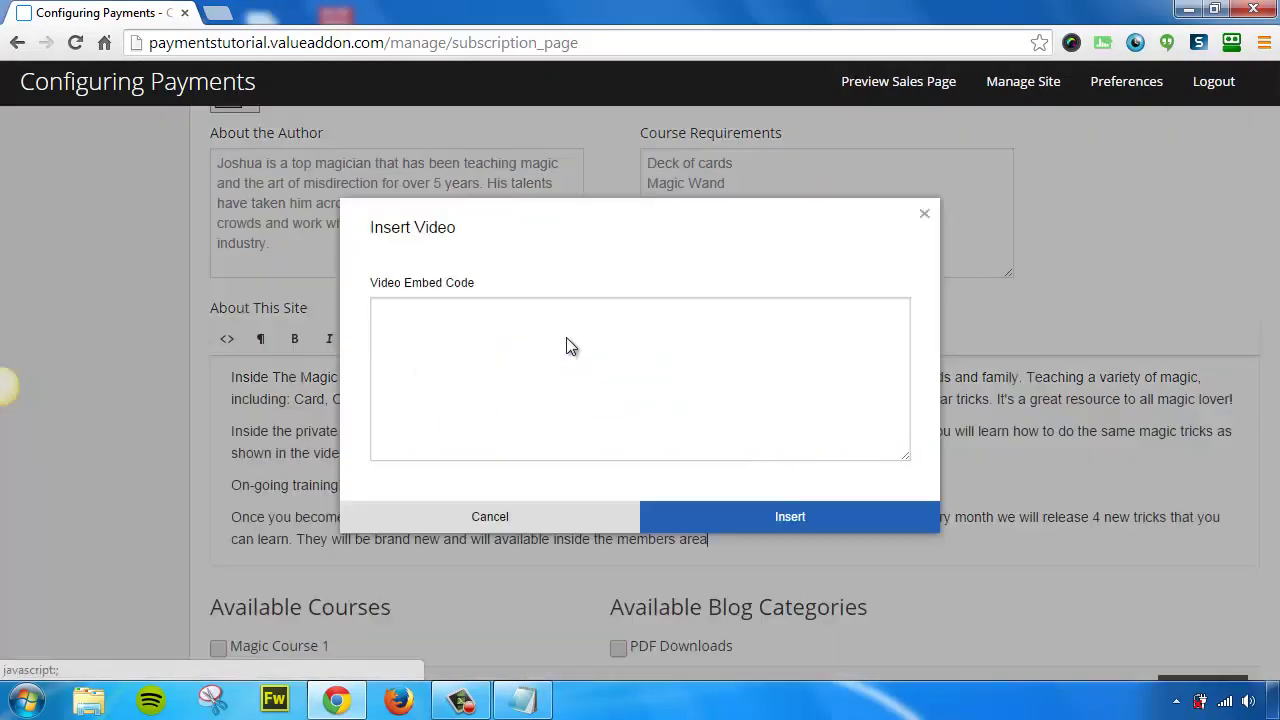
click(497, 524)
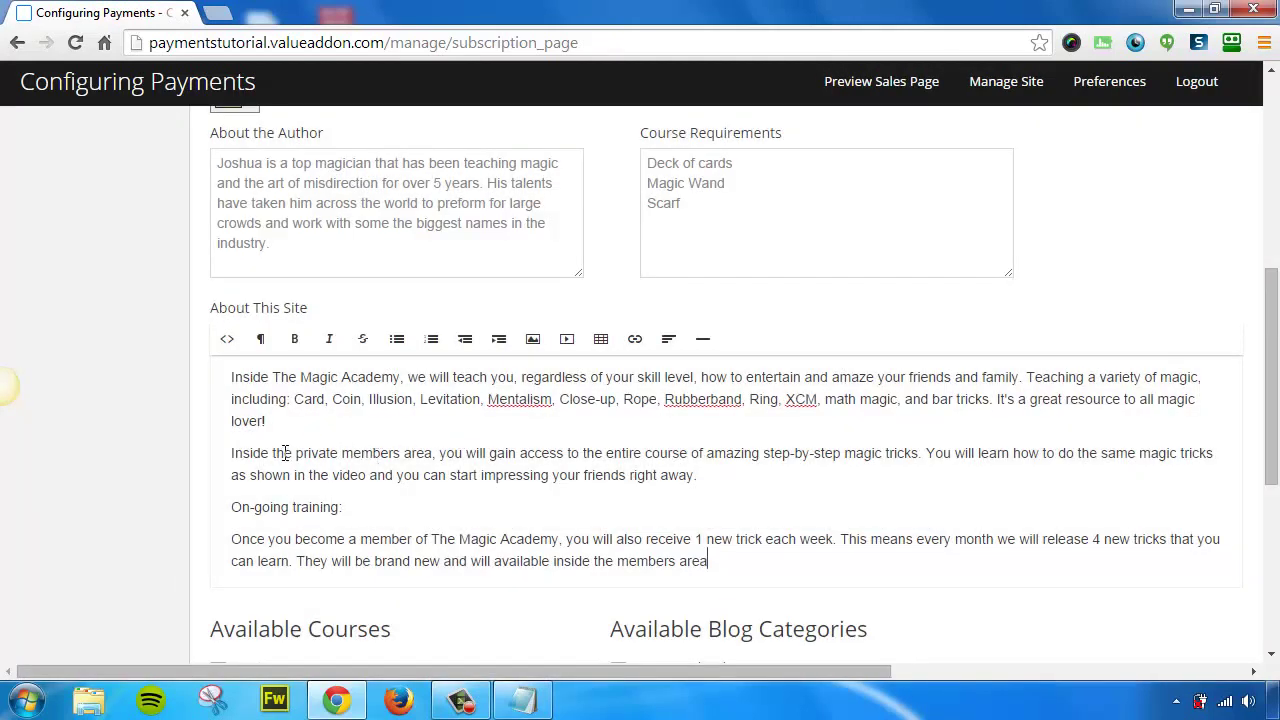
- Look at the text styles offered for the opening words of the second About This Site paragraph, applying none
drag(232, 453, 357, 453)
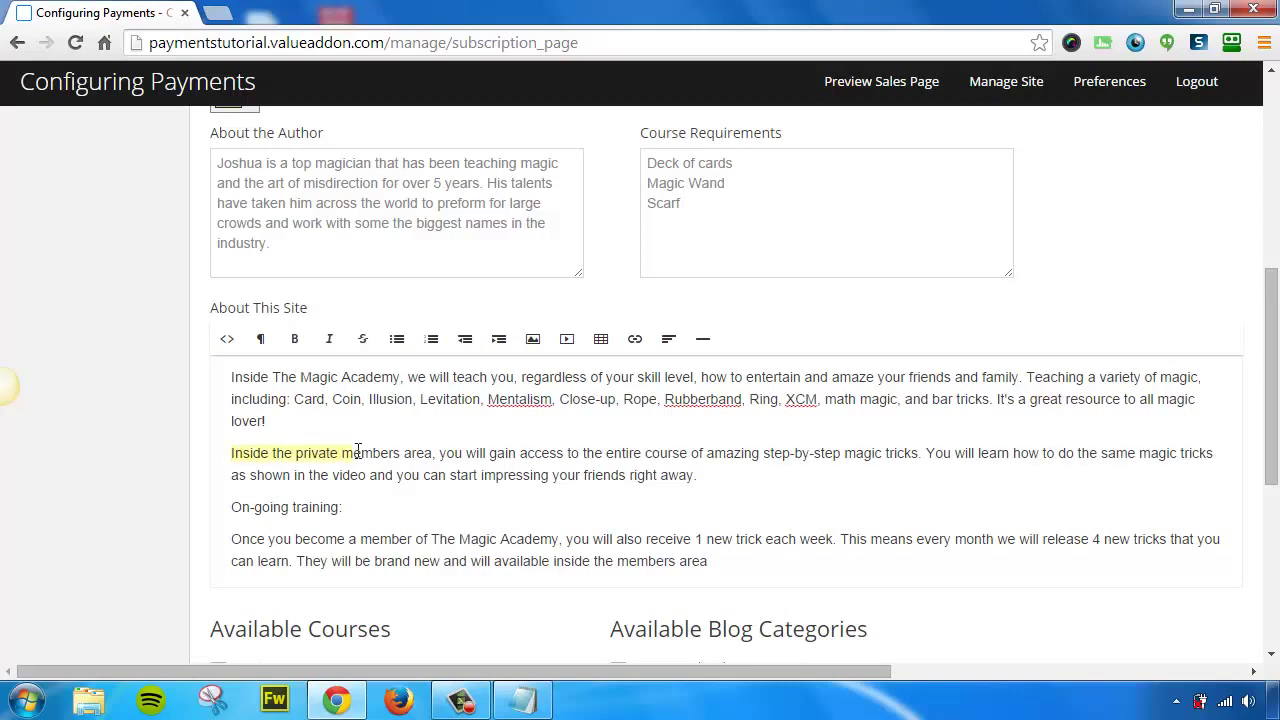
click(264, 340)
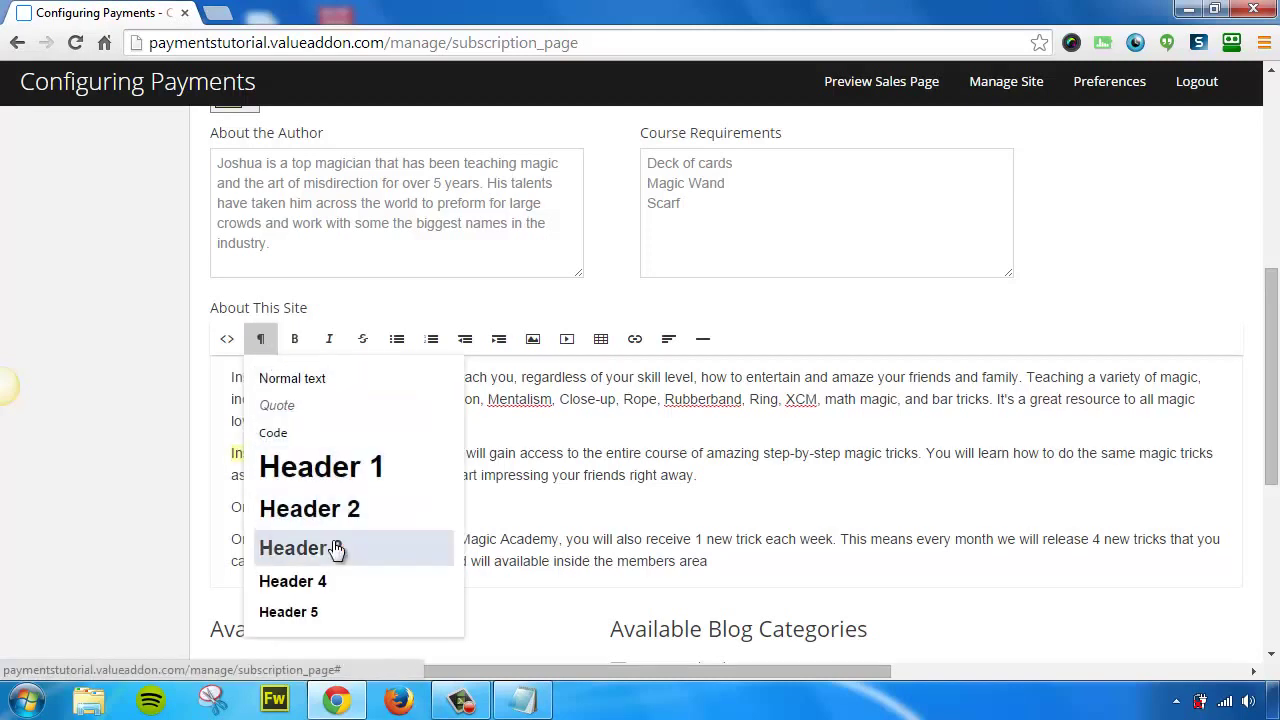
click(568, 487)
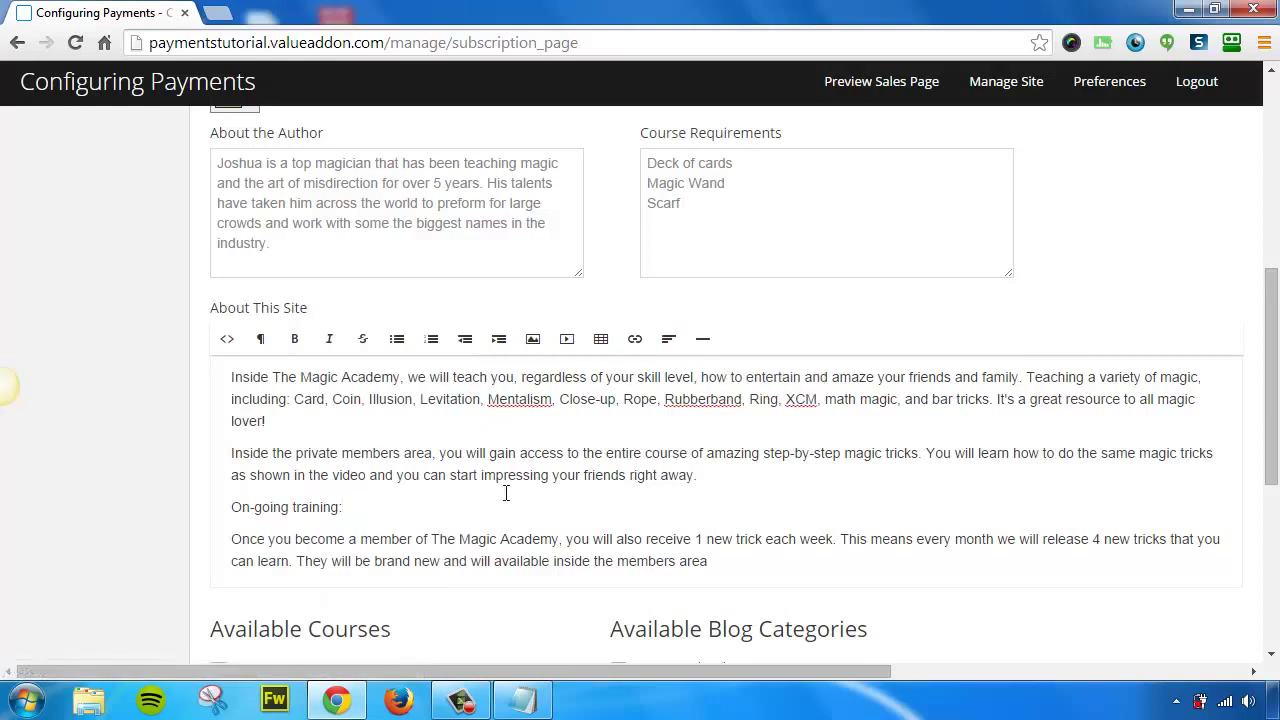
- Include the Magic Course 1 course and the PDF Downloads blog category on the sales page
scroll(1274, 393, down, 3)
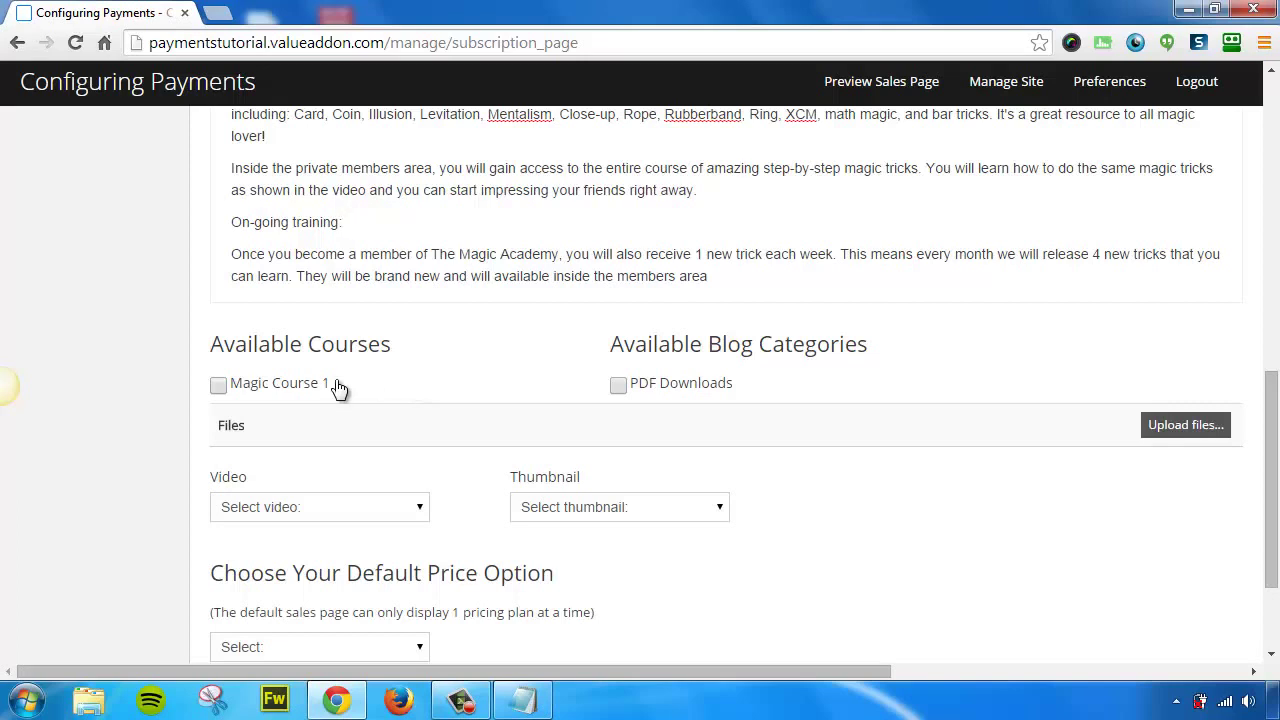
click(220, 387)
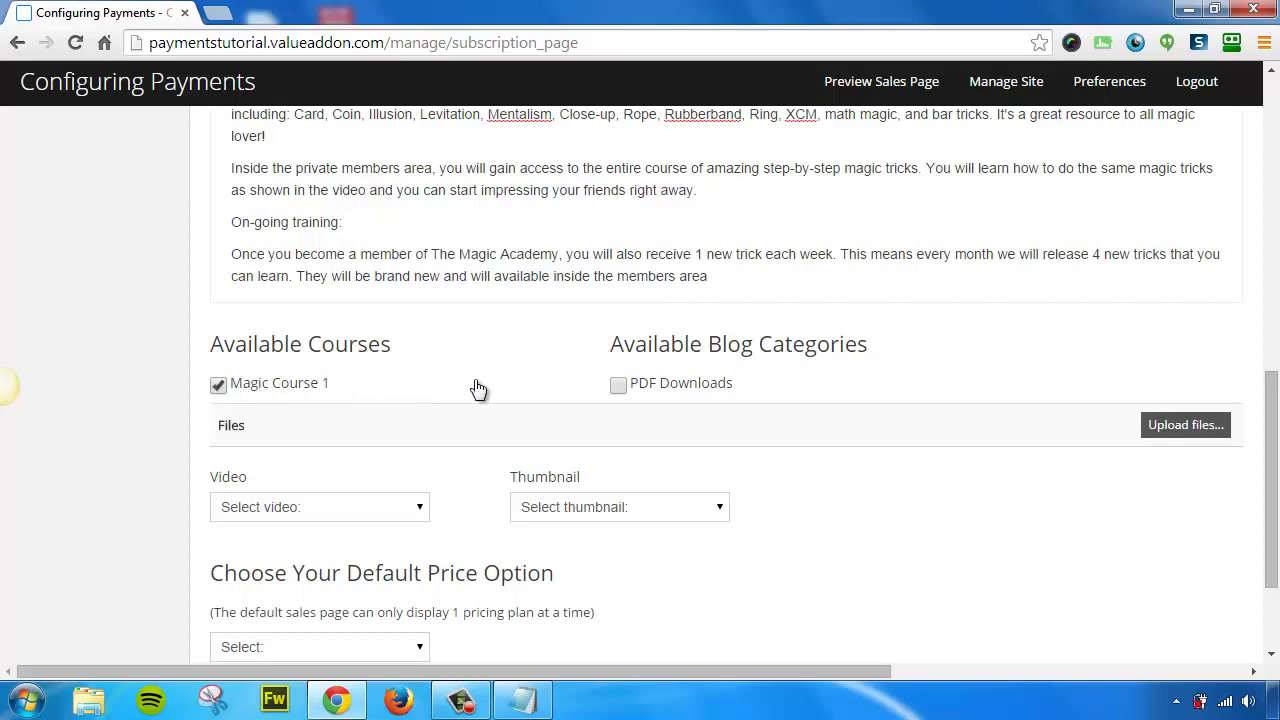
click(618, 387)
click(218, 386)
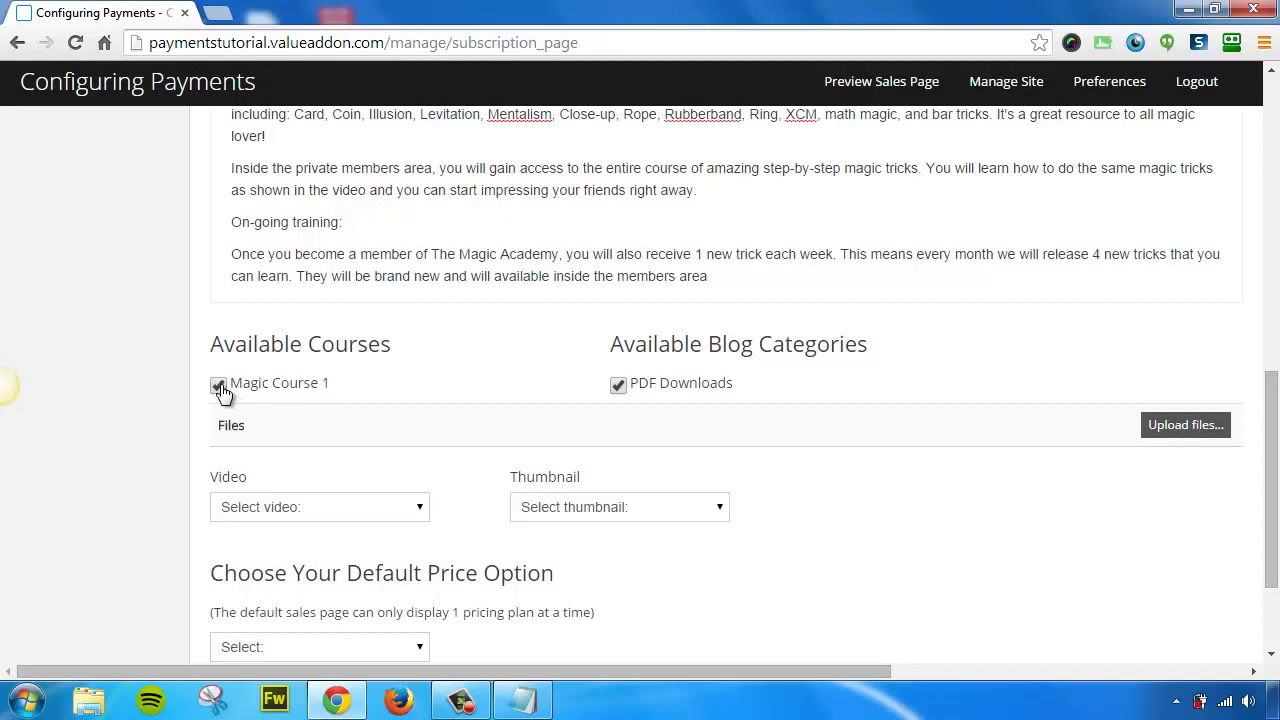
click(618, 386)
click(218, 386)
click(620, 388)
- Upload sales_video.mp4 and sales_video_thumb.png to the sales page files
drag(1270, 392, 1274, 450)
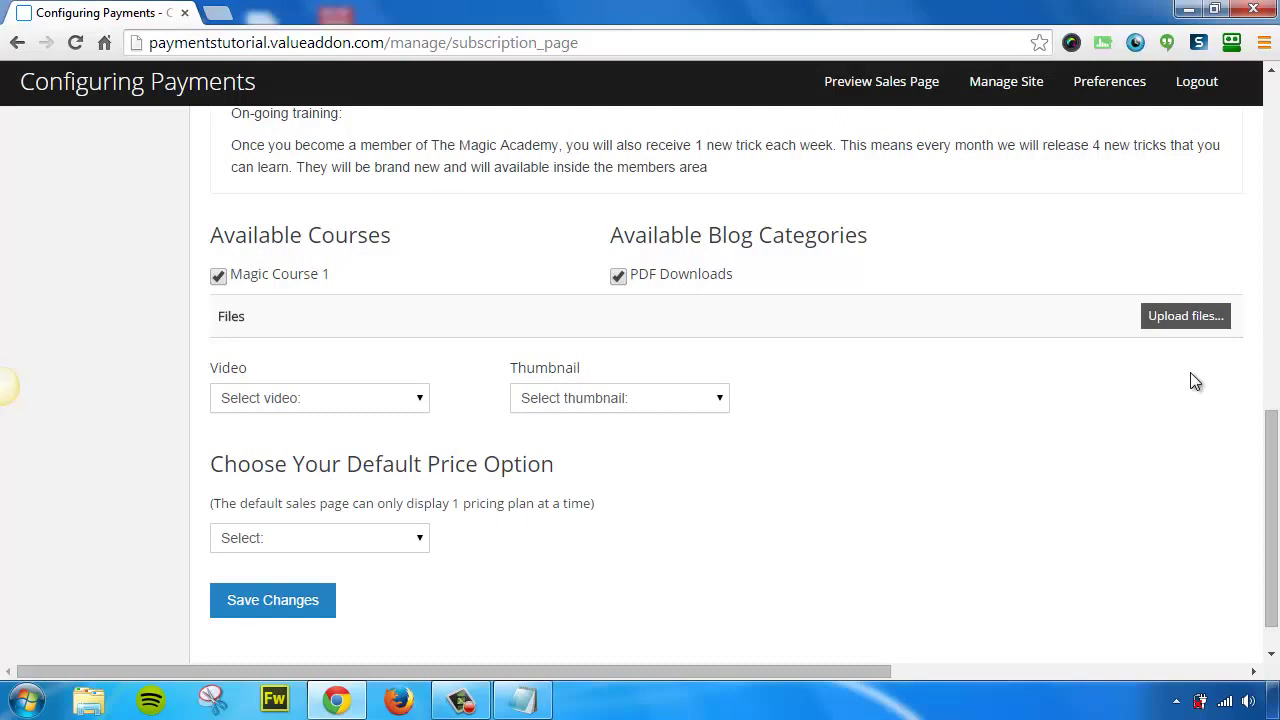
click(1185, 316)
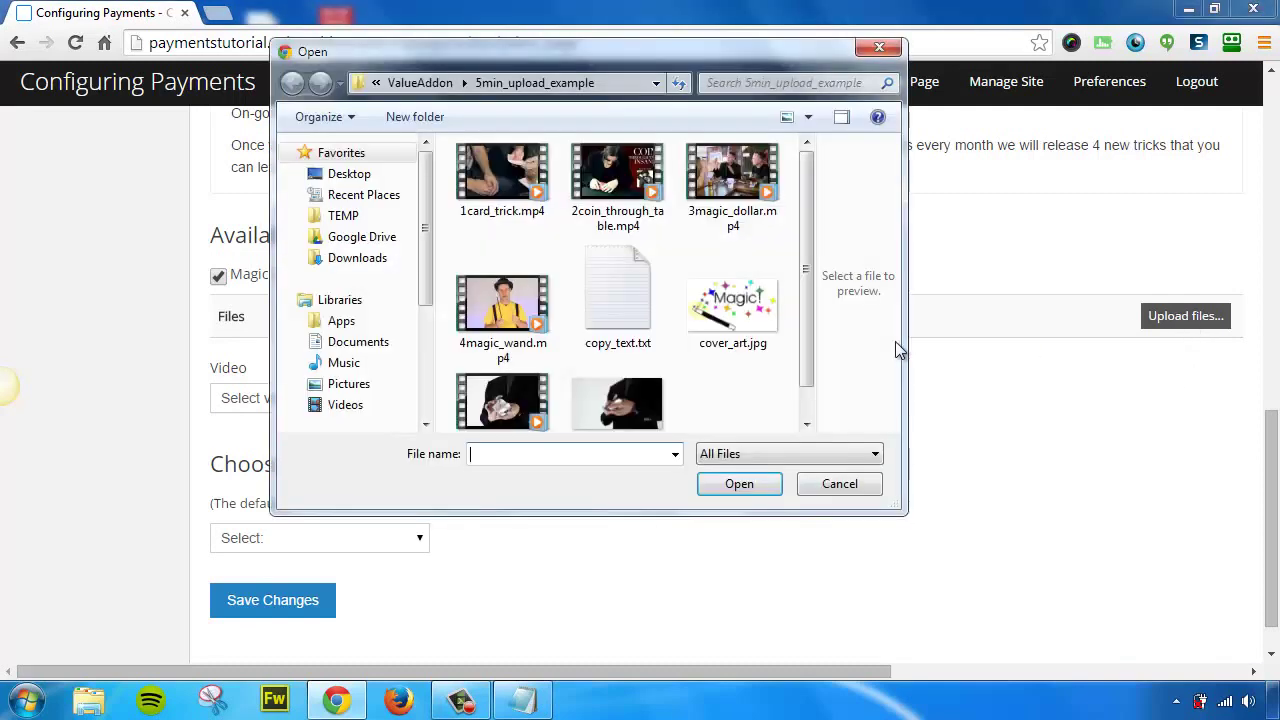
drag(807, 304, 806, 391)
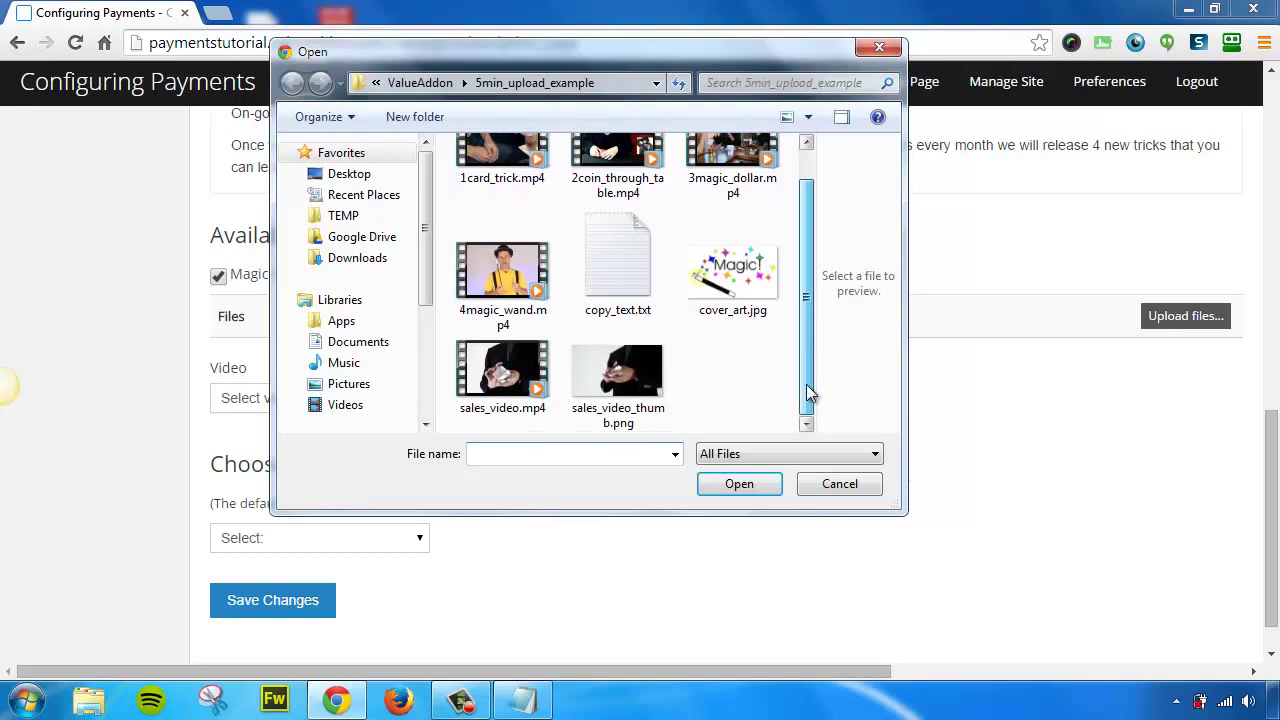
click(652, 388)
ctrl+click(502, 372)
click(739, 483)
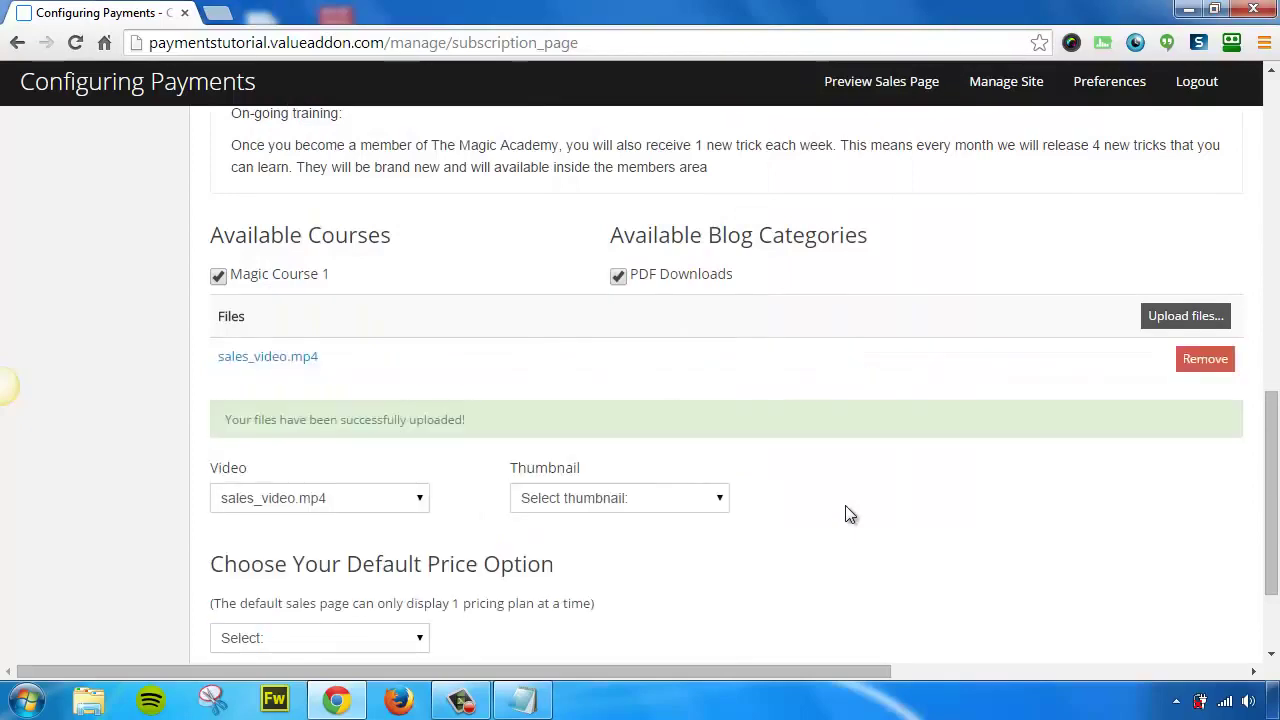
- Choose sales_video.mp4 as the sales page video and sales_video_thumb.png as its thumbnail
scroll(915, 476, down, 3)
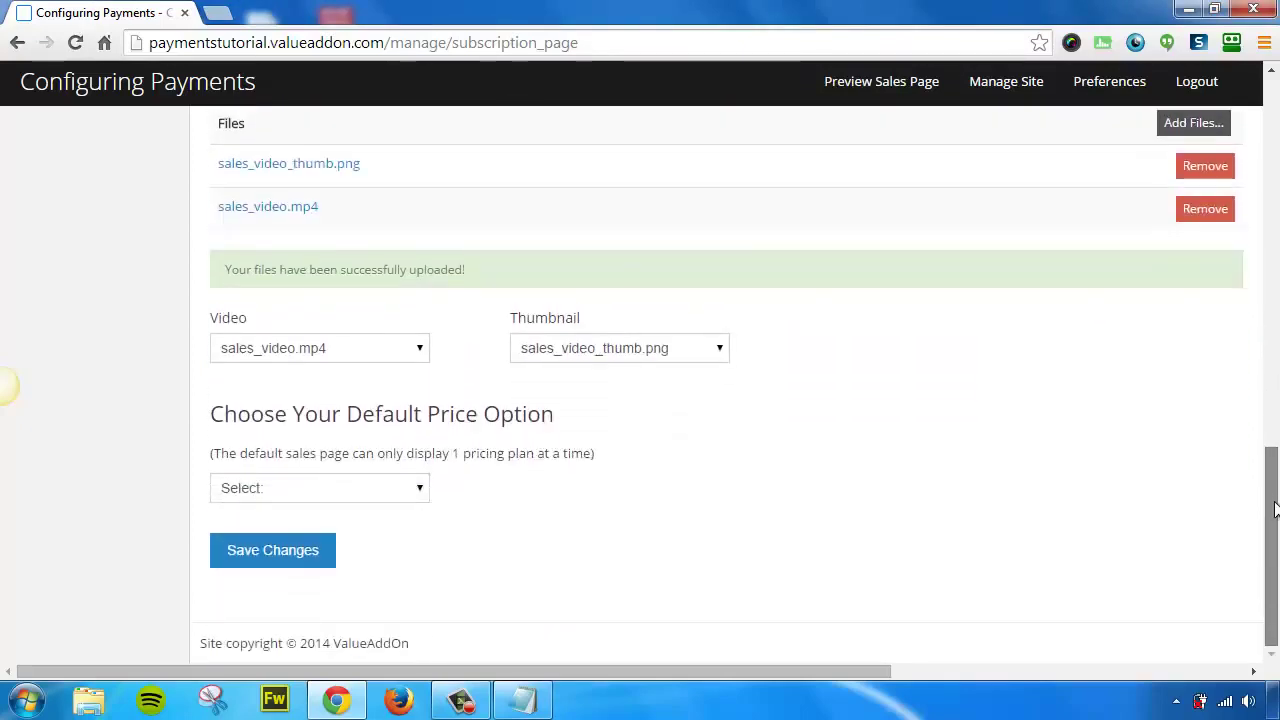
click(418, 352)
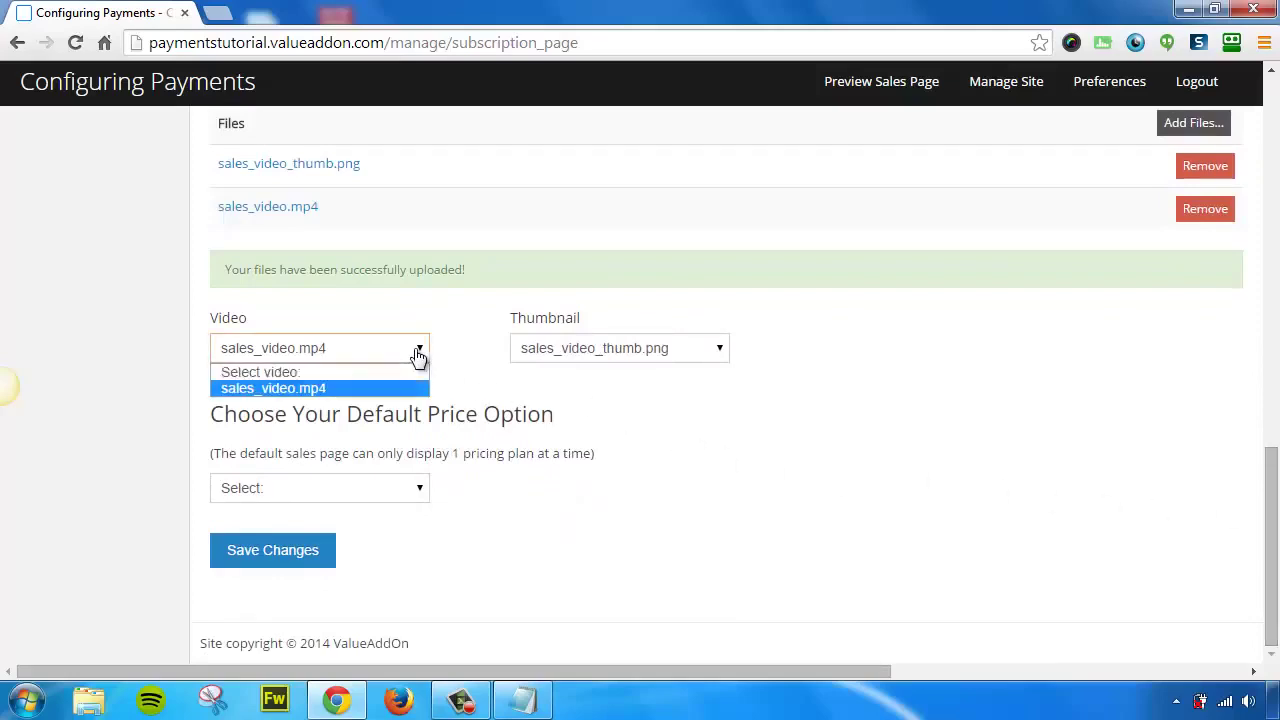
click(350, 389)
click(640, 355)
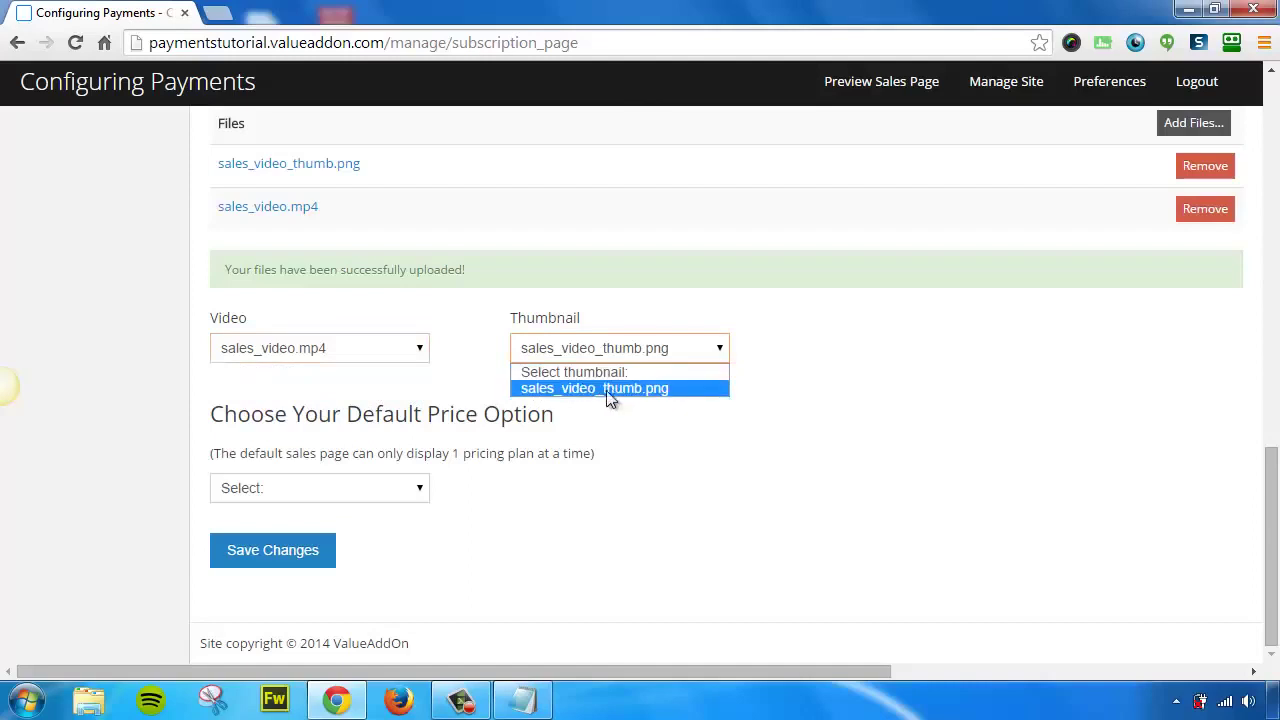
click(638, 403)
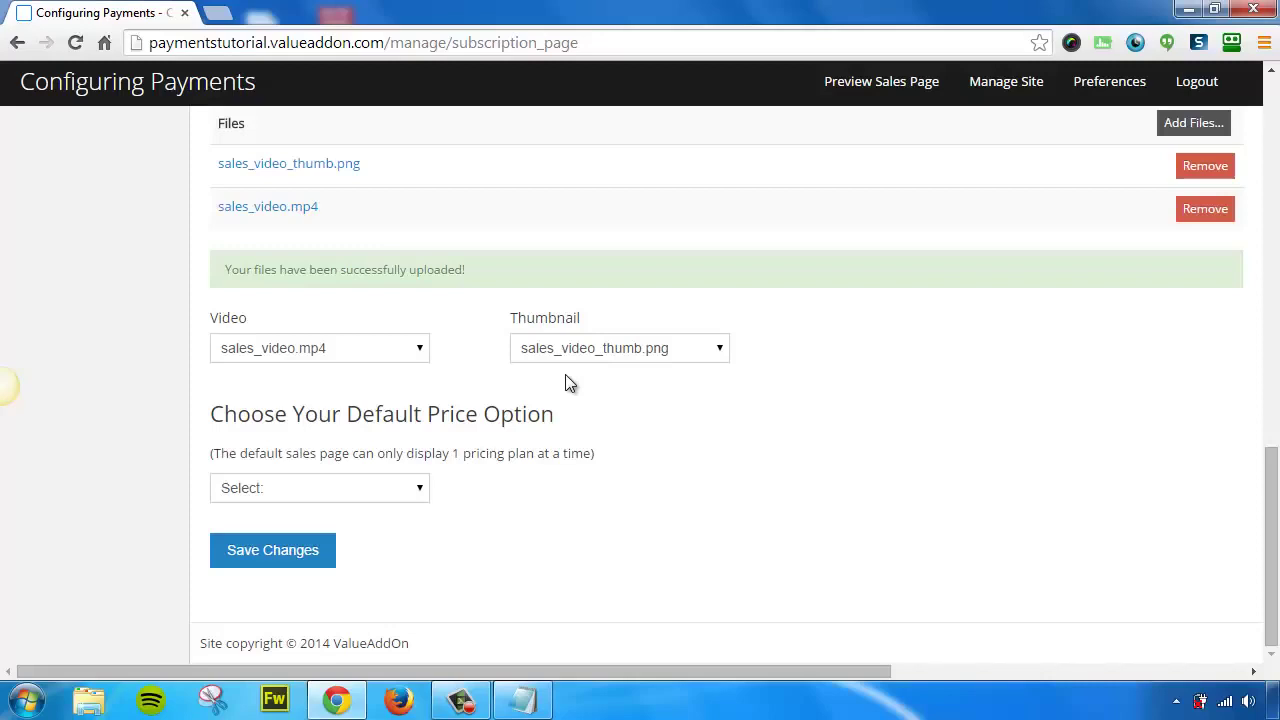
- Try the P003 free plan, P004 - Access To Gold Plan and JVZoo.com Plan in turn as the default price option
click(424, 494)
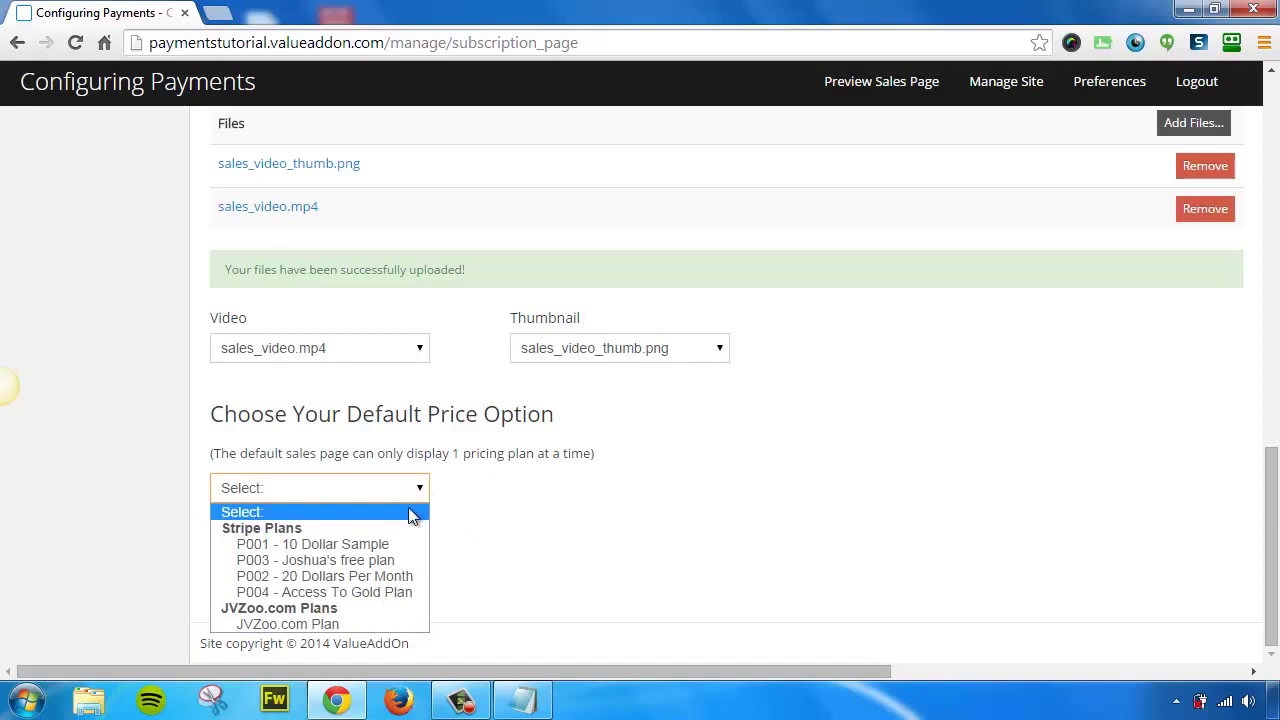
click(363, 564)
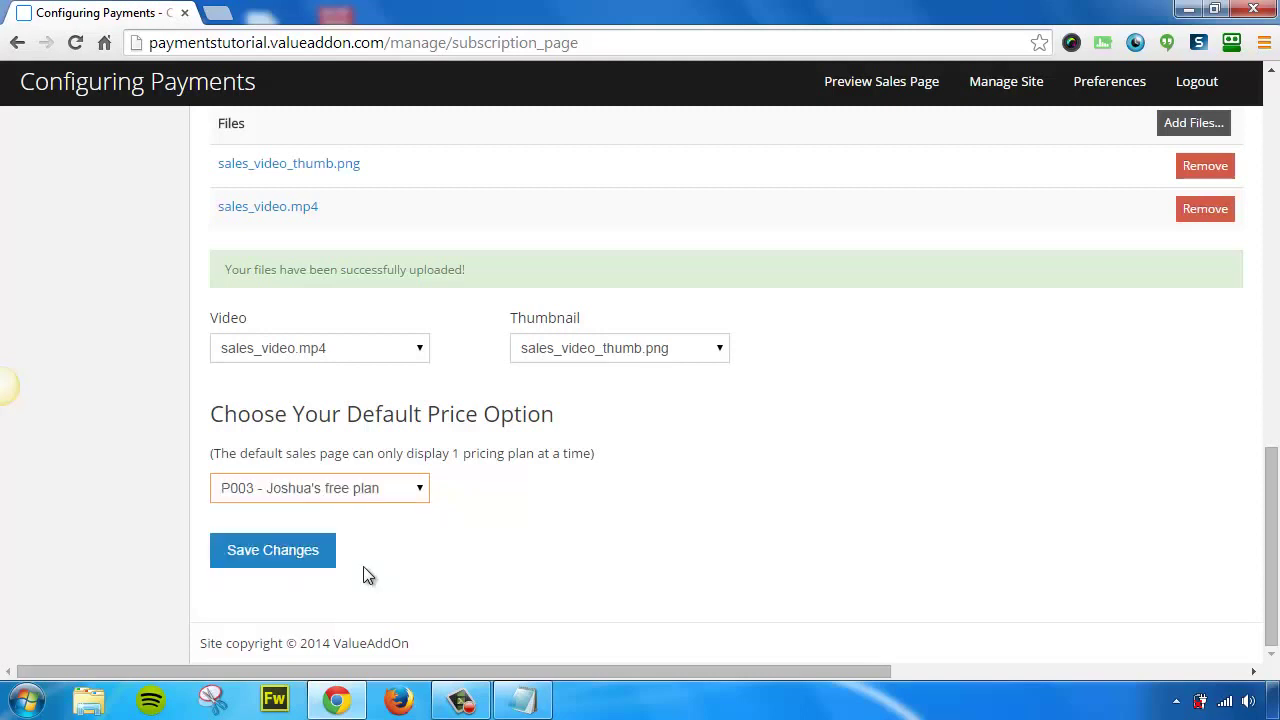
click(400, 497)
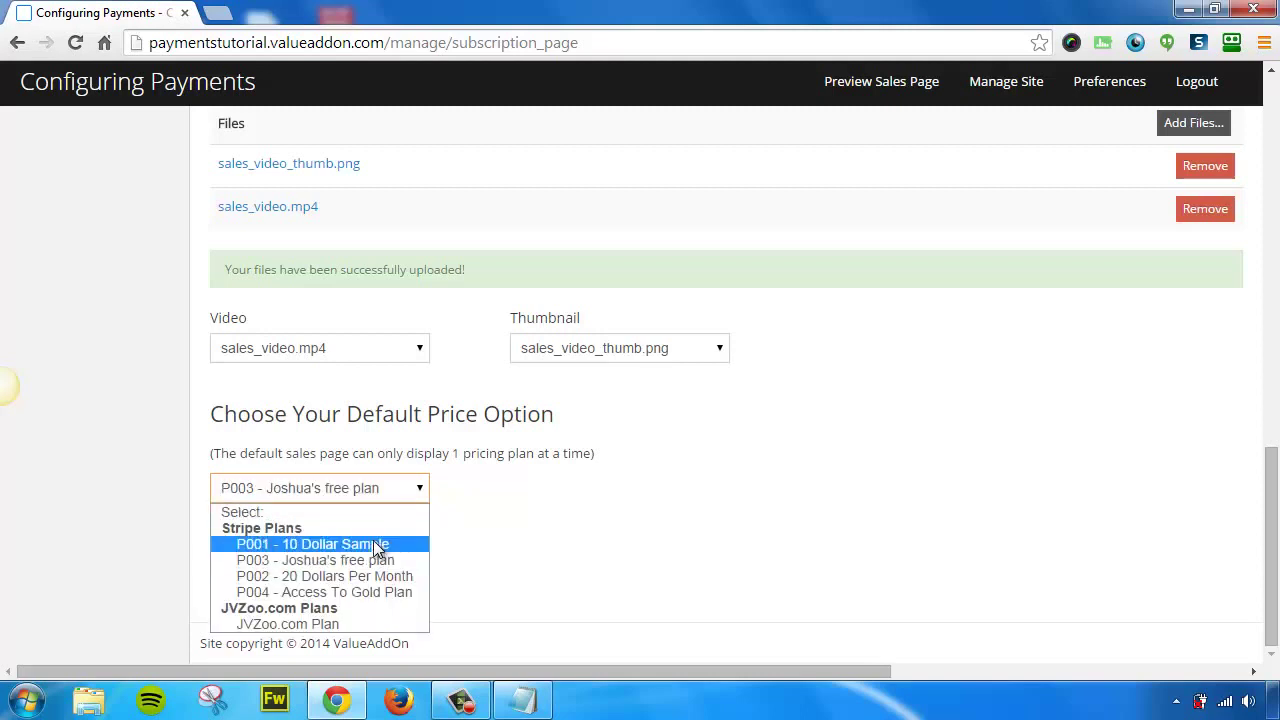
click(372, 592)
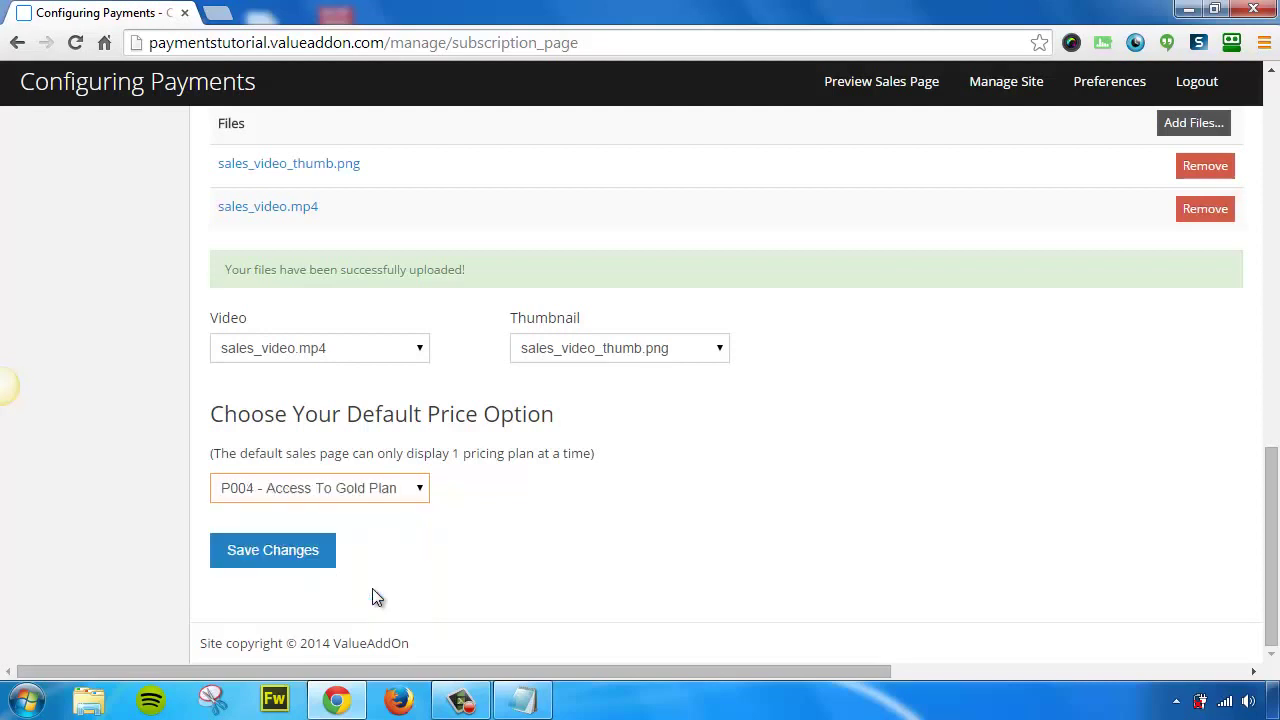
click(419, 503)
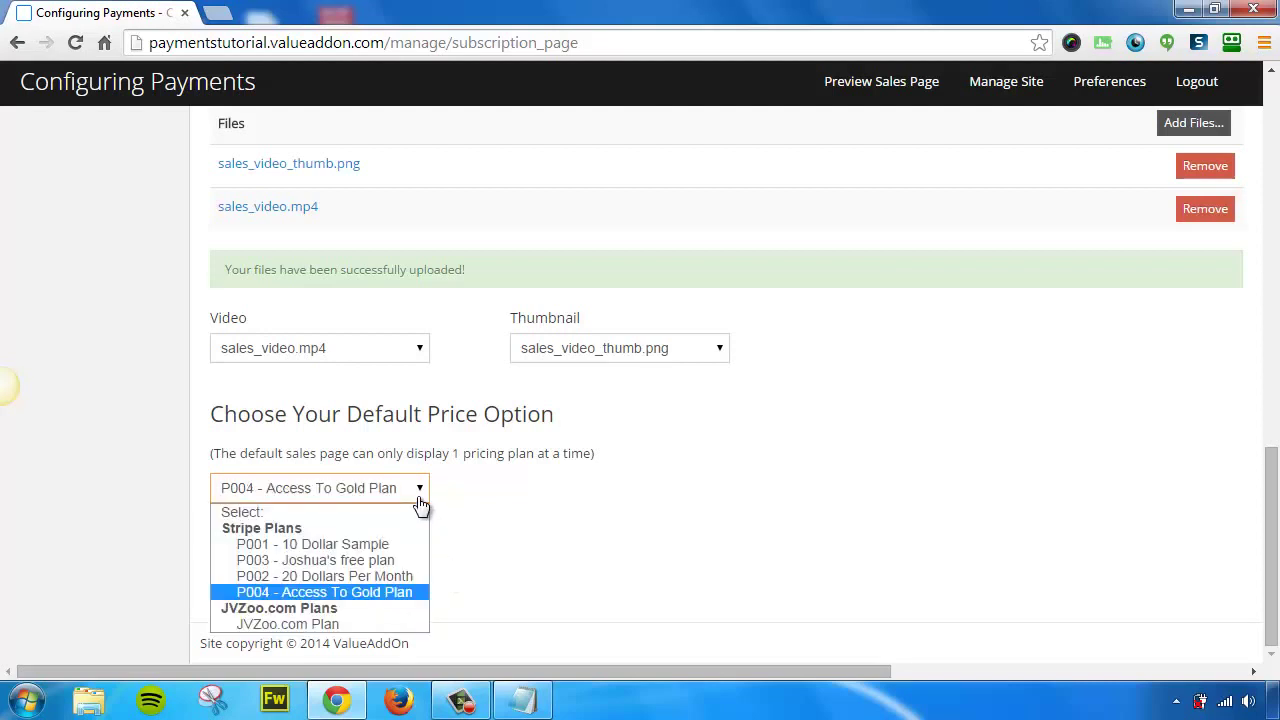
click(321, 624)
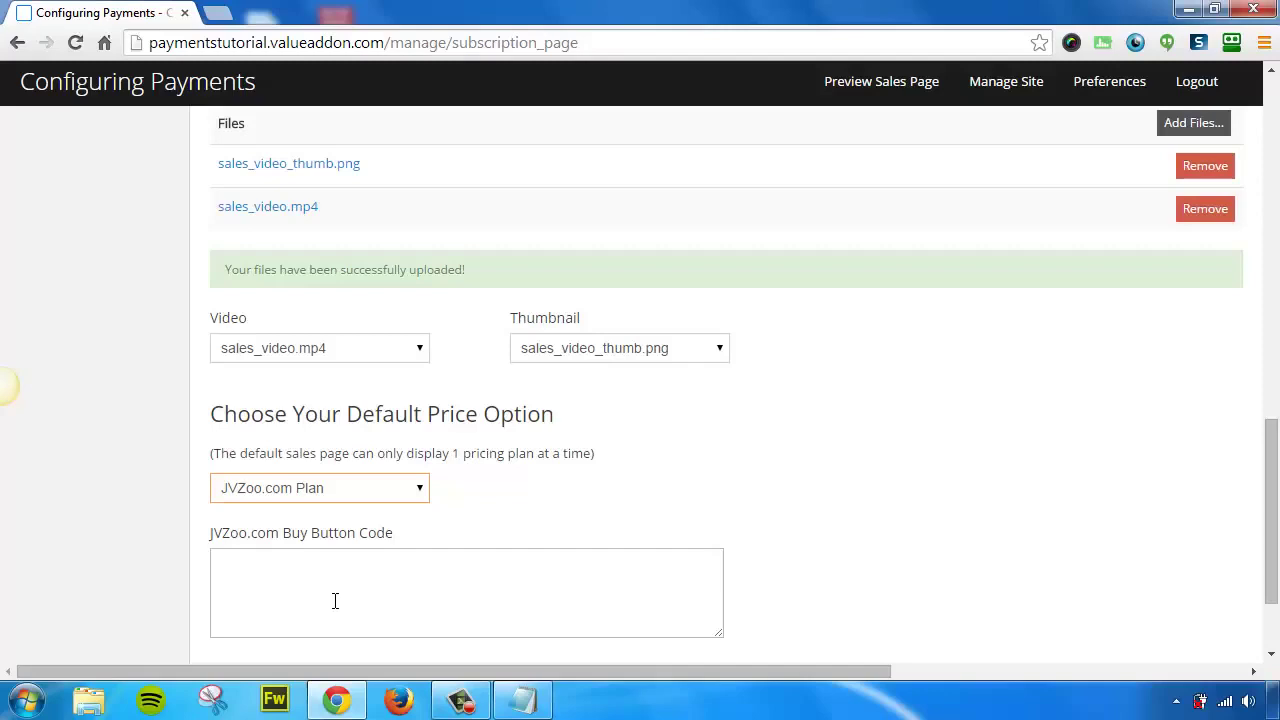
- Set the default price option to P002 - 20 Dollars Per Month and save the sales page settings
click(385, 490)
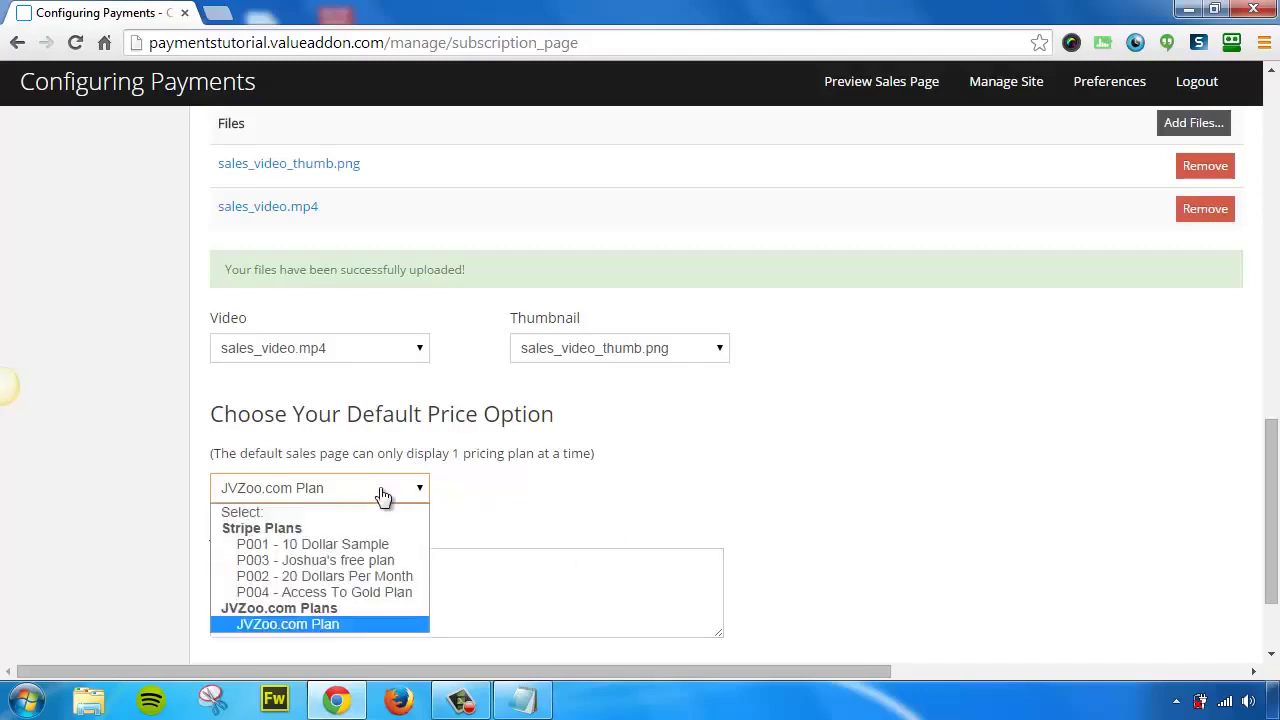
click(350, 578)
click(283, 558)
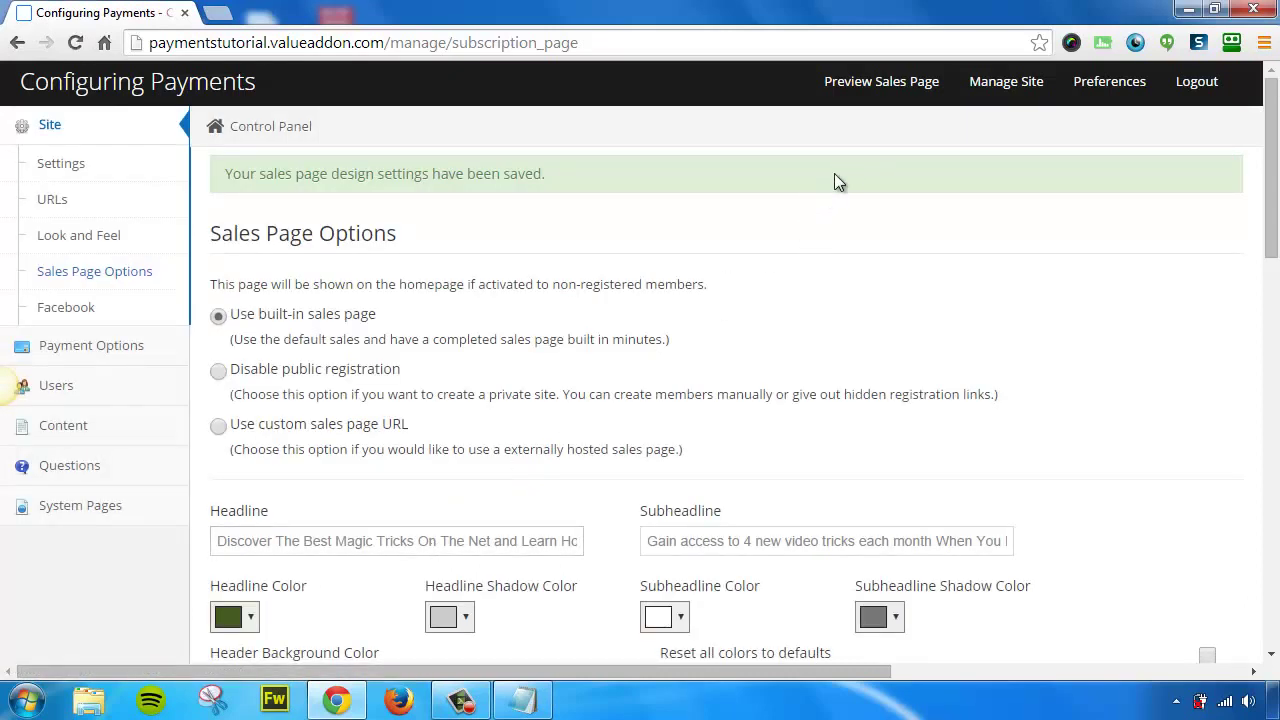
- Preview the sales page and examine its header, About This Site text and the Magic Course 1 and PDF Downloads content previews
click(895, 84)
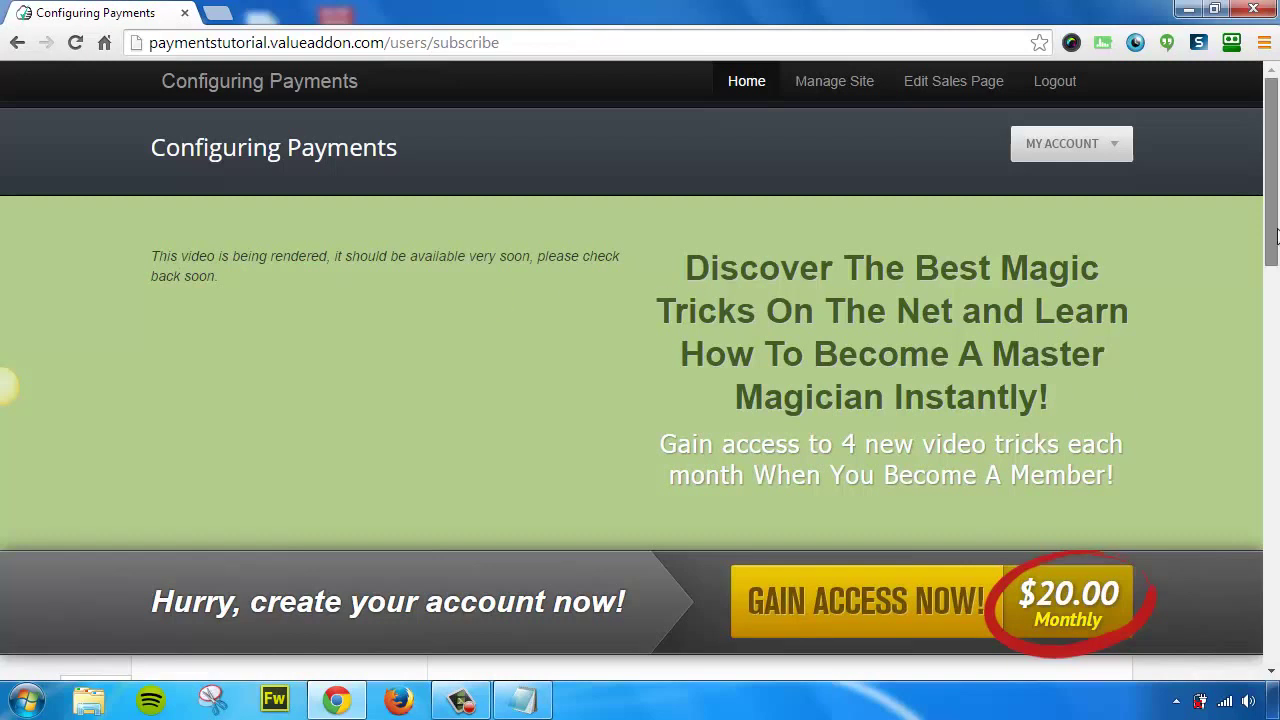
scroll(1276, 234, down, 2)
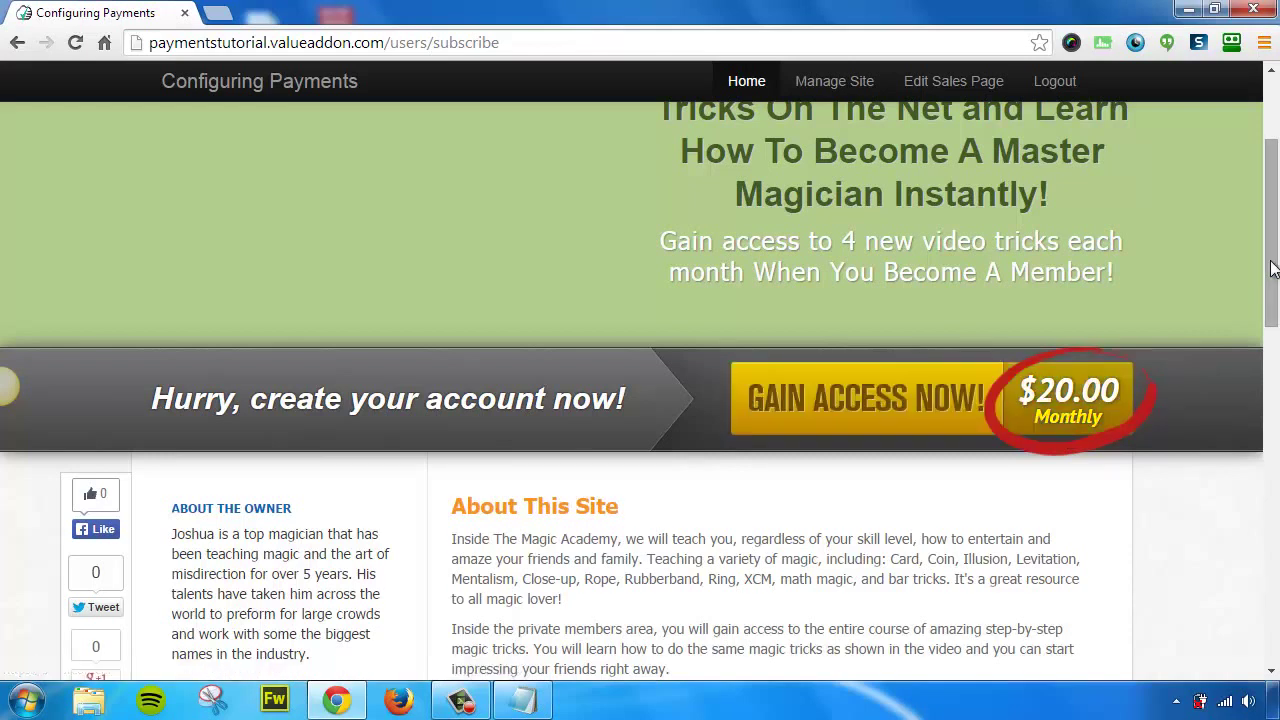
drag(1273, 268, 1276, 378)
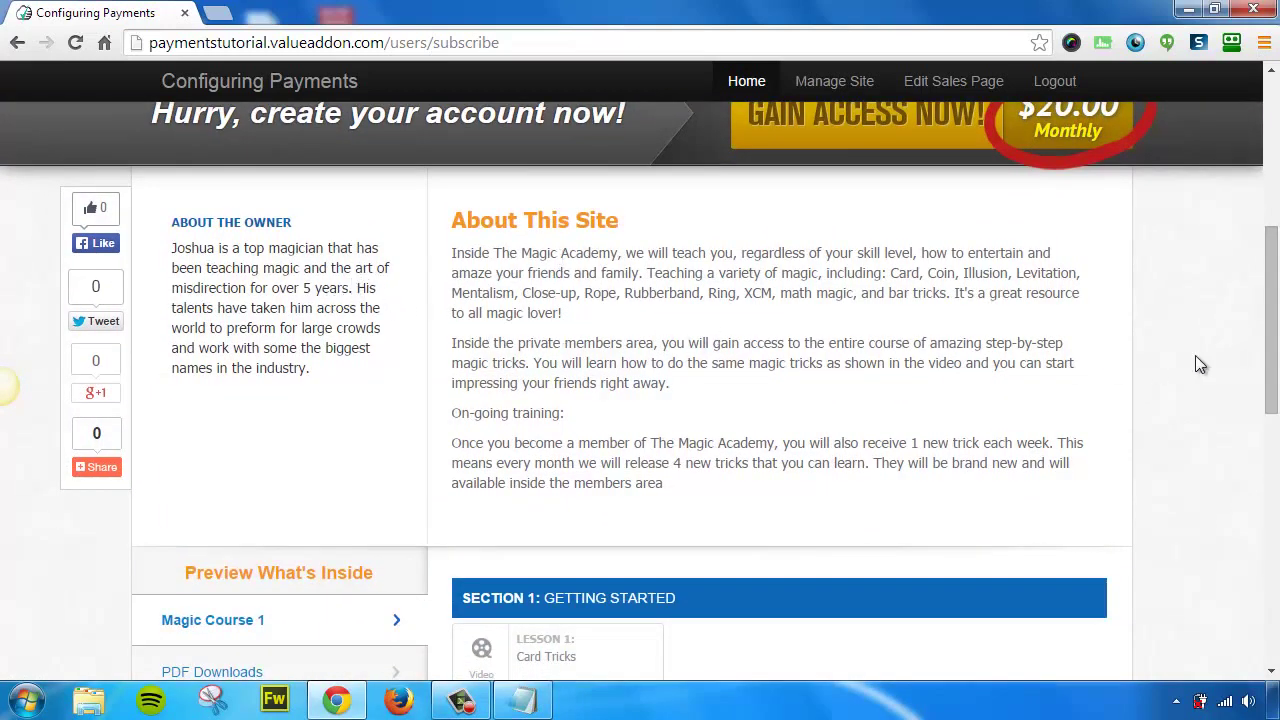
drag(1276, 316, 1268, 386)
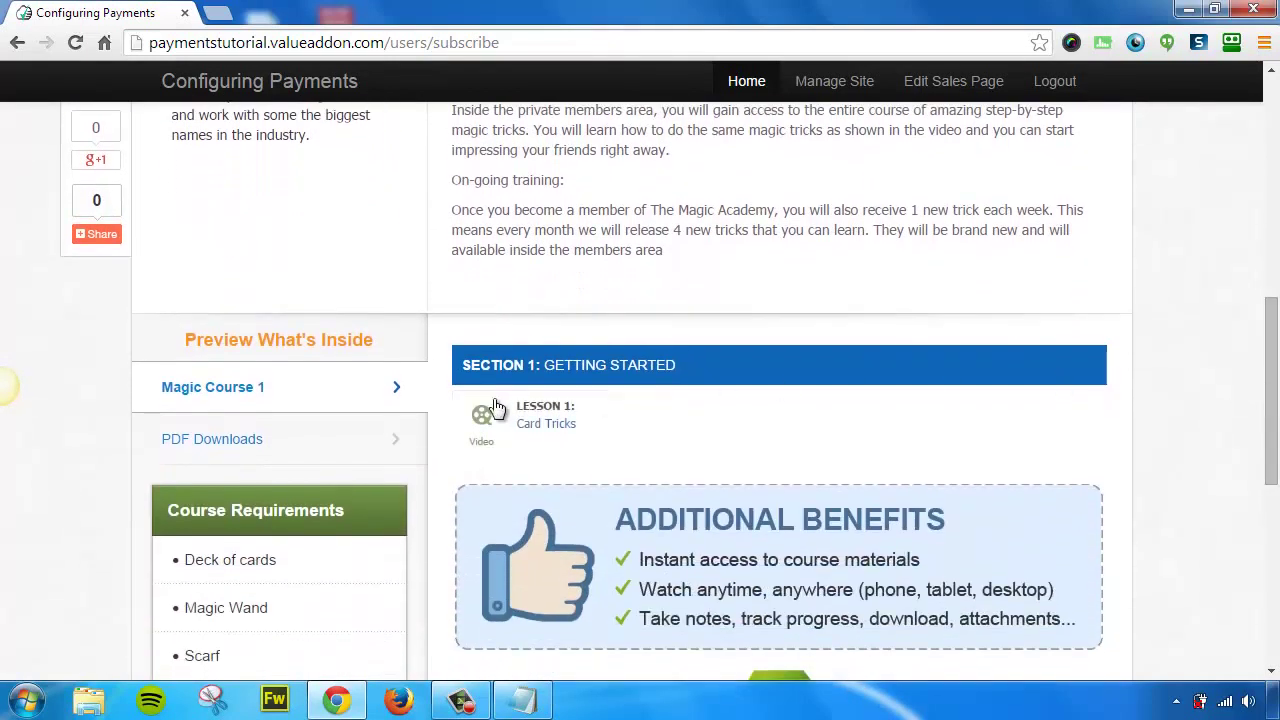
click(265, 447)
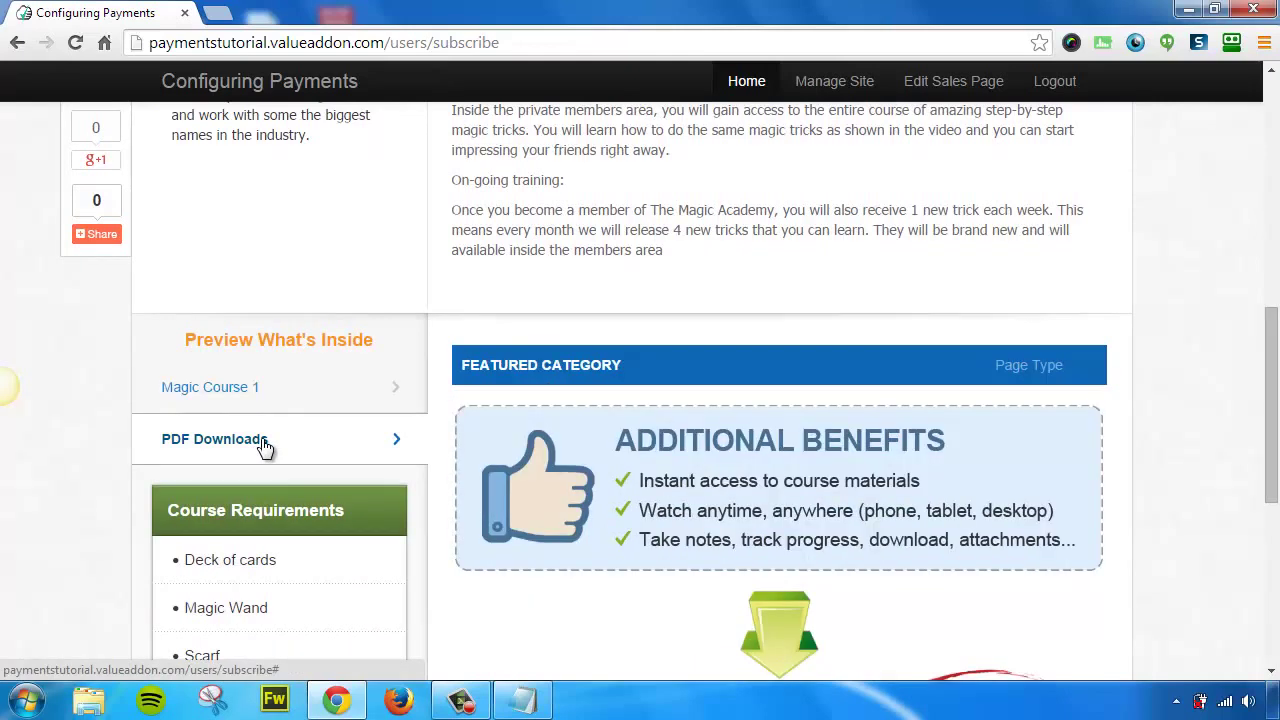
click(270, 387)
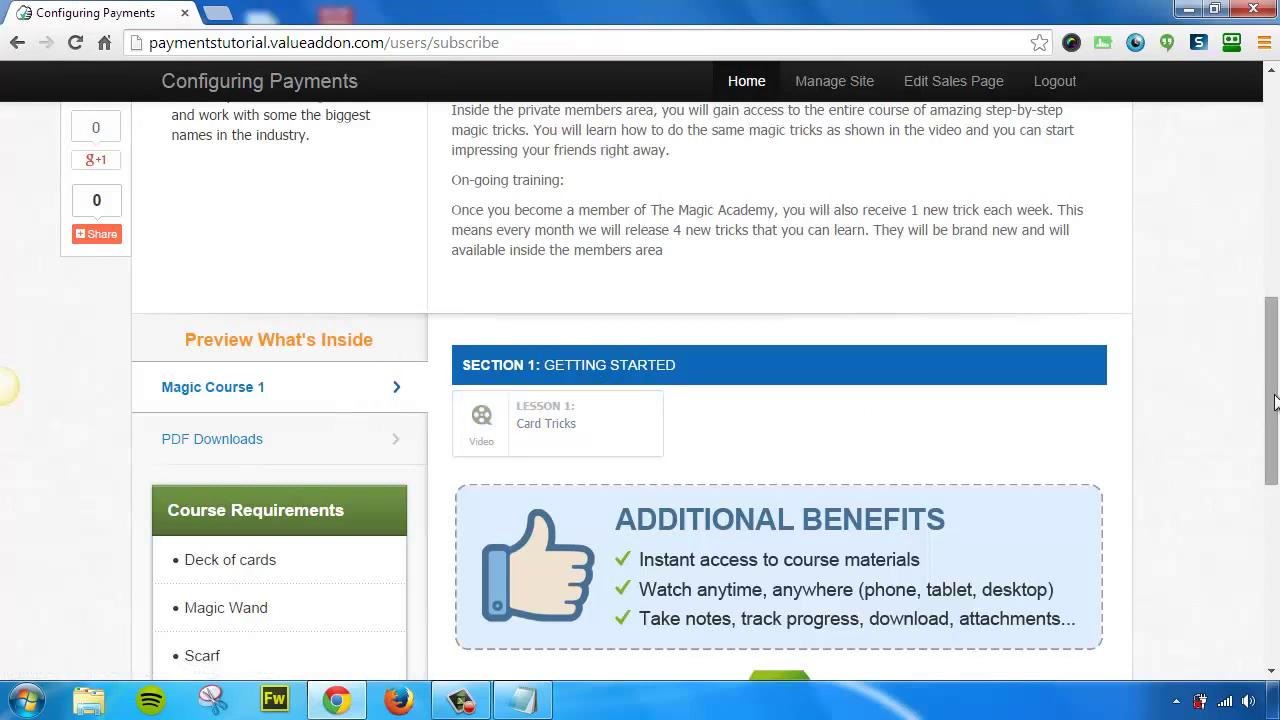
- Review the course requirements, additional benefits, refund guarantee and closing order sections of the sales page preview, ending back at its header
drag(1274, 404, 1274, 466)
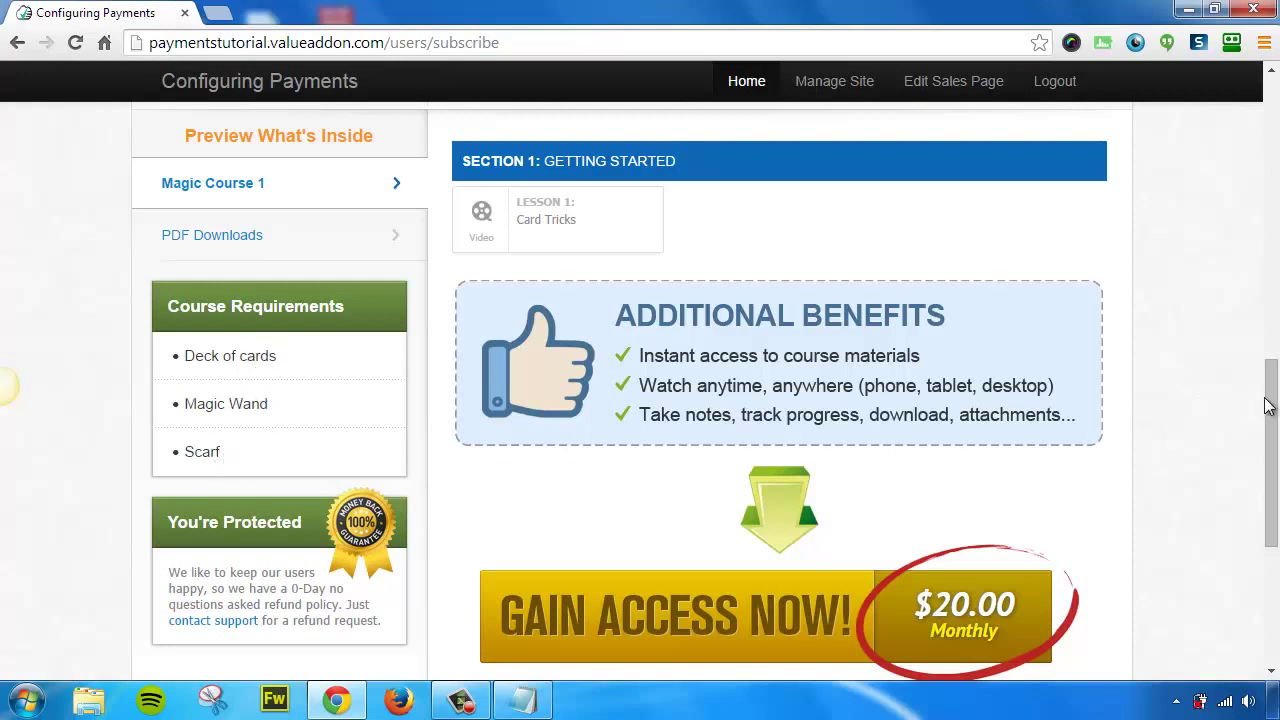
drag(1266, 403, 1266, 448)
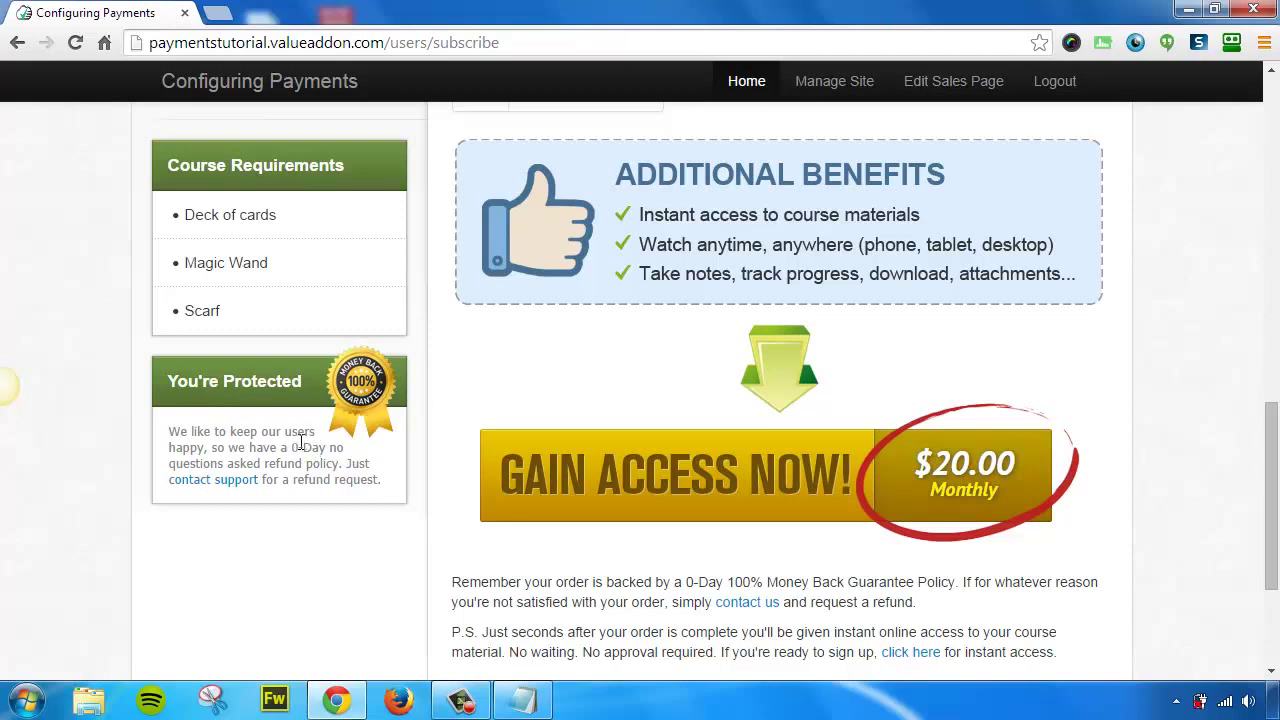
scroll(1162, 500, down, 1)
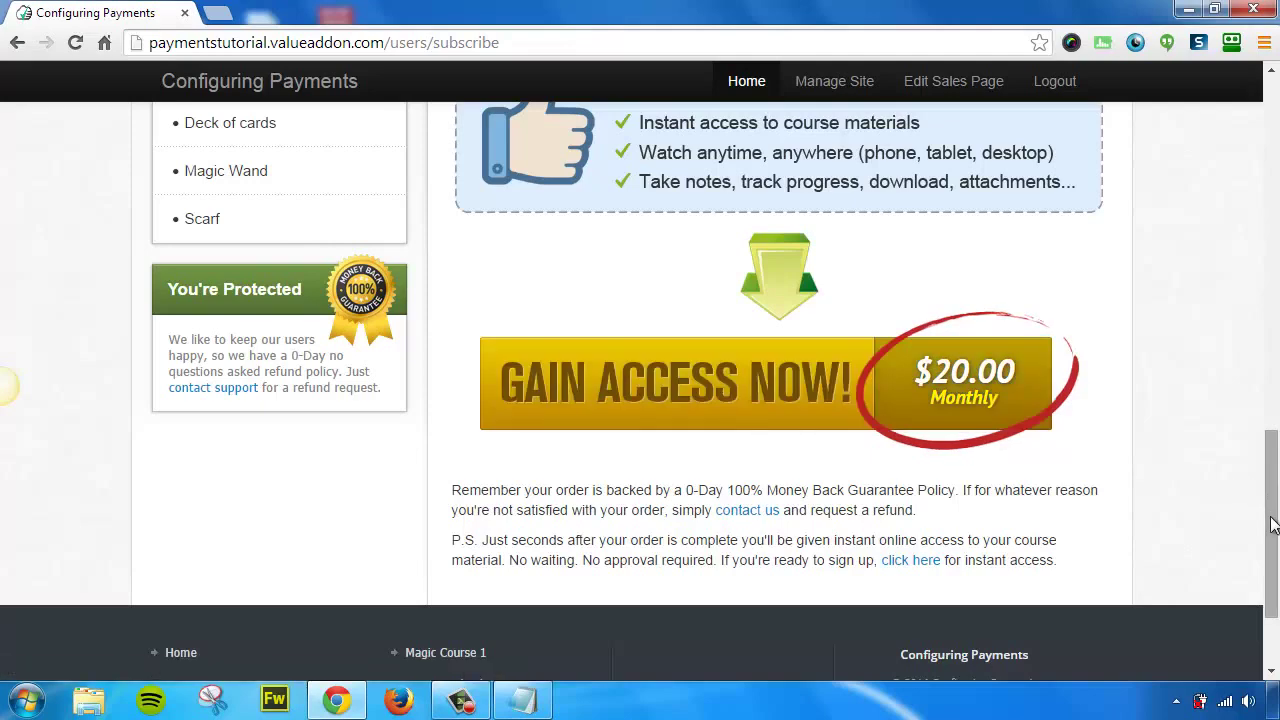
drag(1270, 508, 1273, 172)
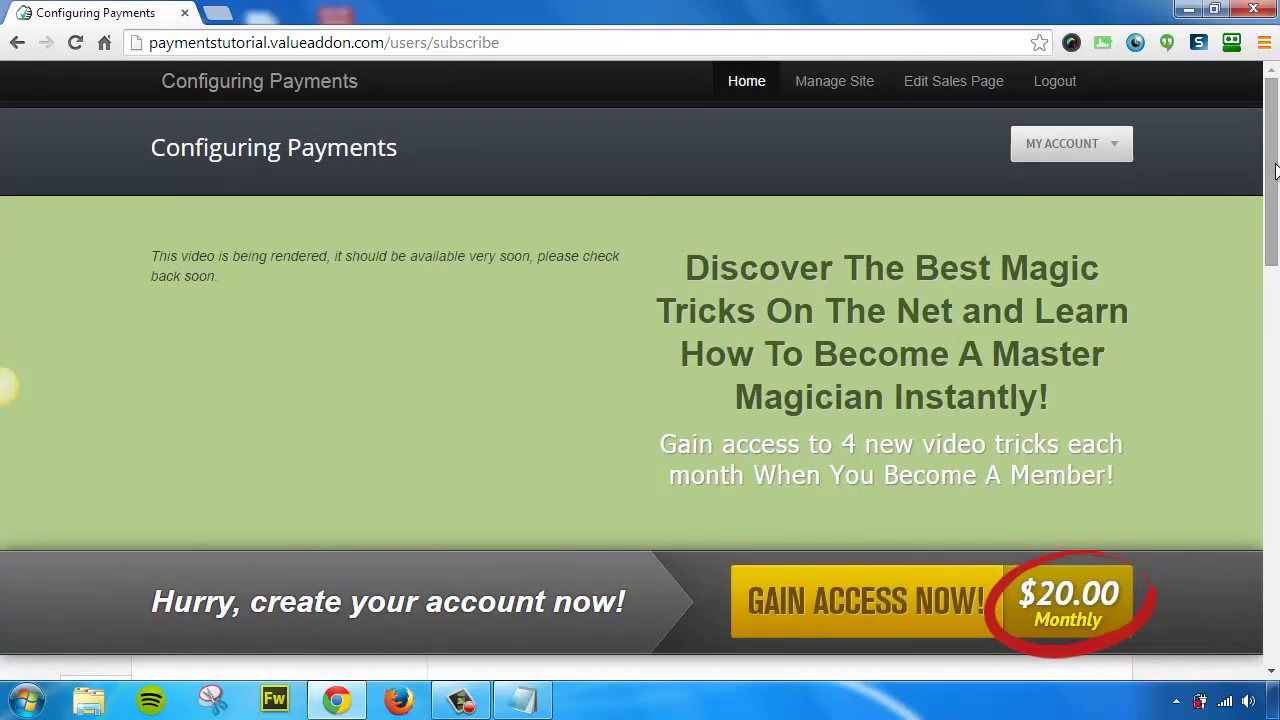